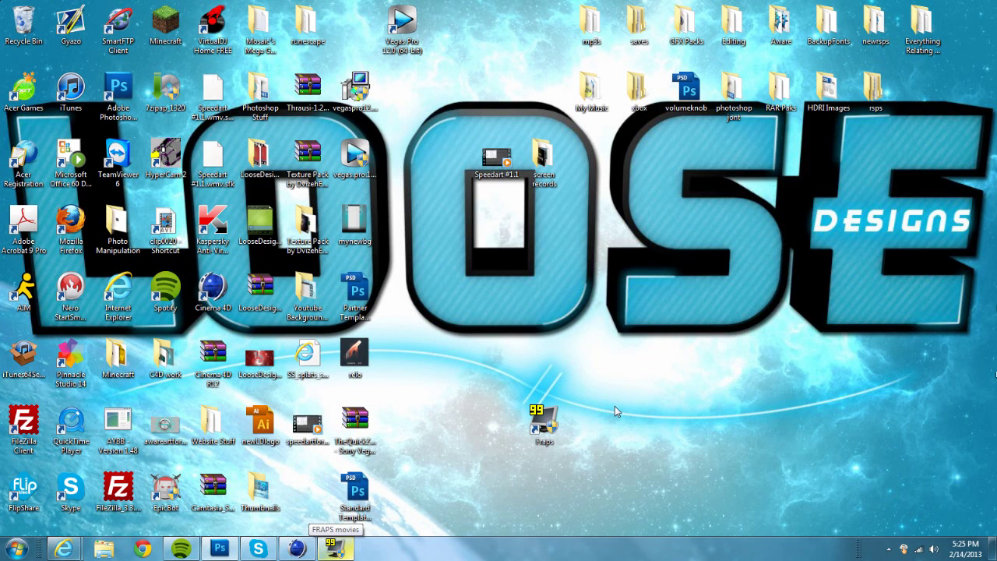
View the LOOSE artwork in the Partner Template in Photoshop and switch to the SNIPING light room scene in CINEMA 4D
click(219, 550)
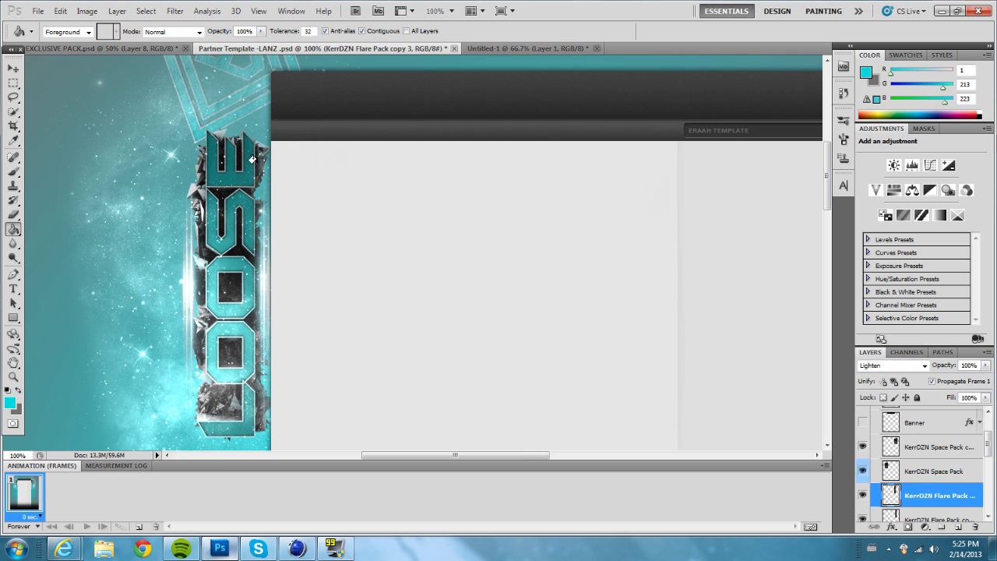
click(296, 548)
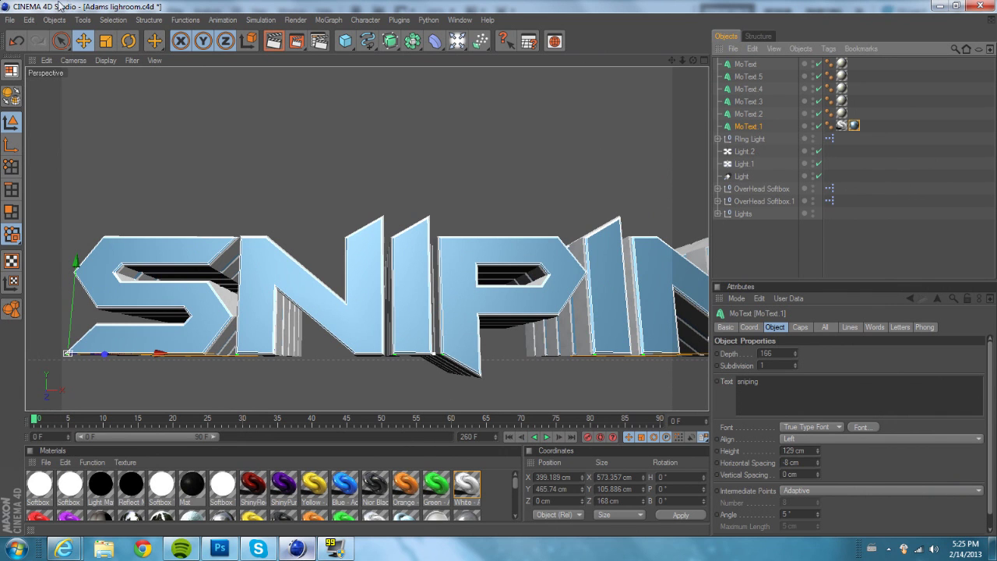
click(10, 20)
click(26, 49)
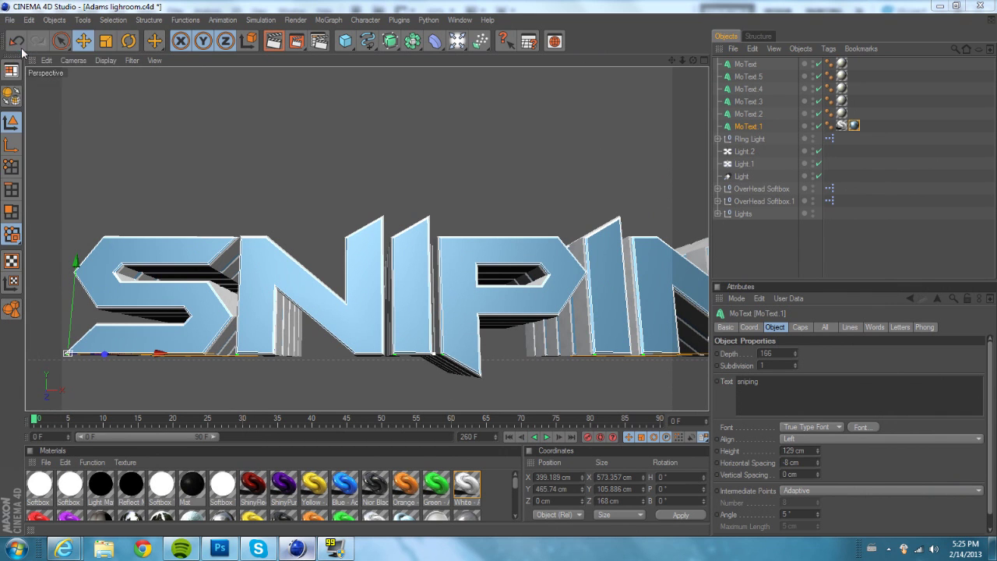
click(456, 292)
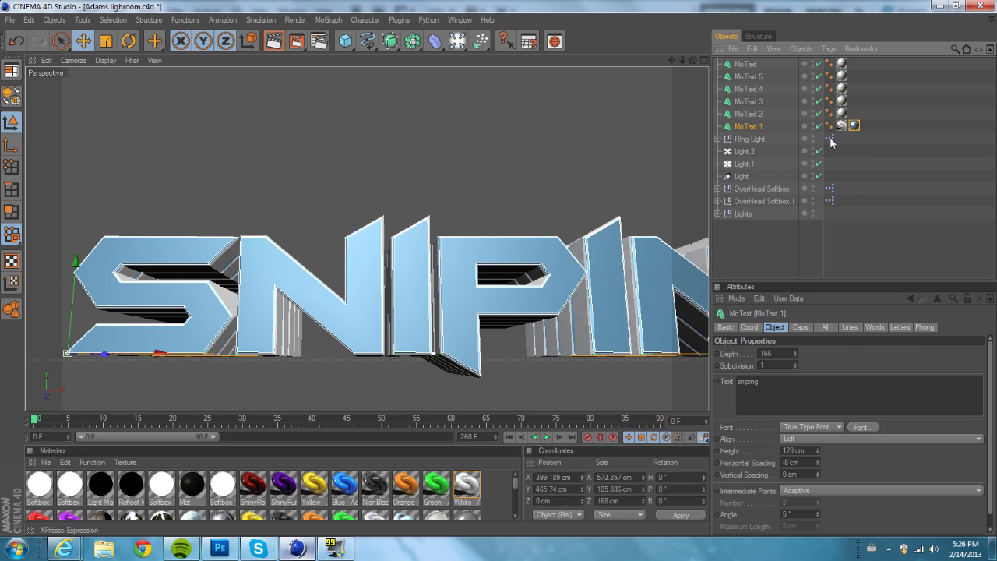
Change the Specular 3 A color of the Green Shiny material to pure red with hue 0°
click(842, 64)
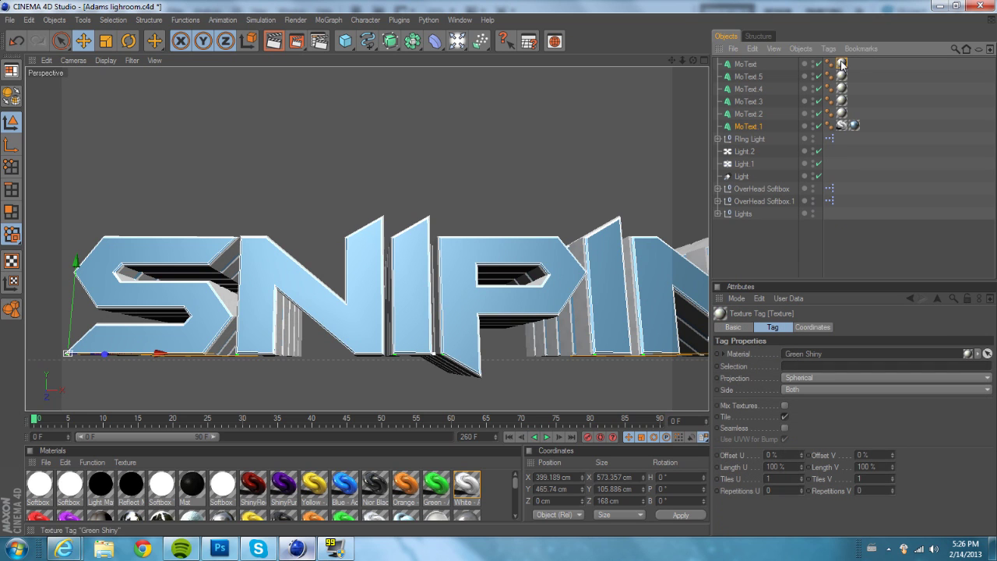
click(516, 481)
click(382, 483)
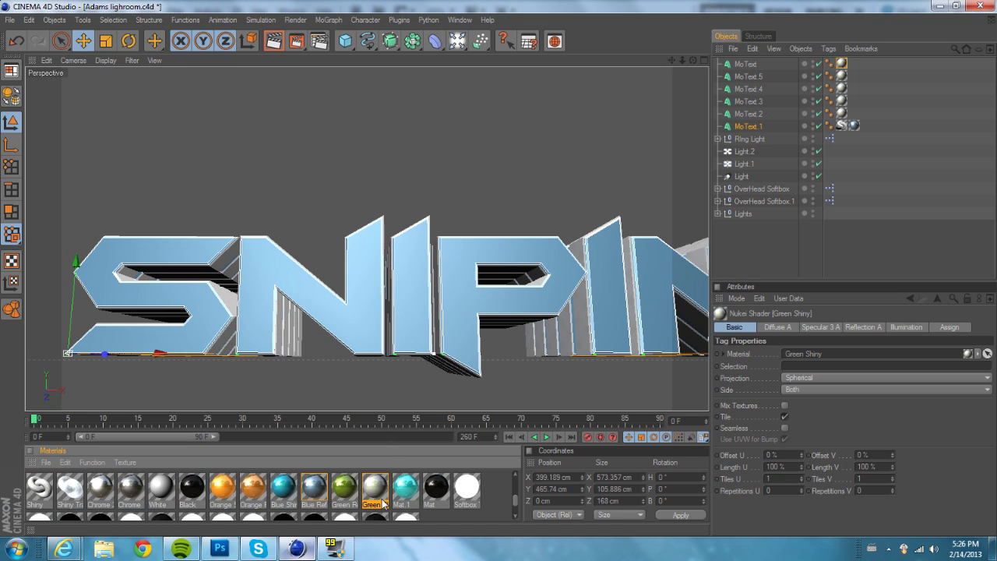
double_click(382, 499)
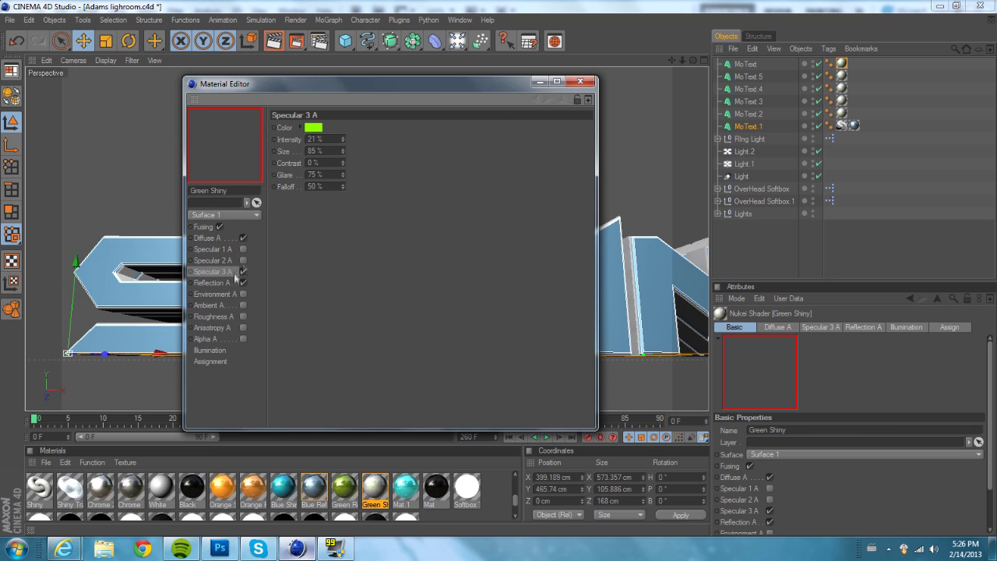
click(311, 128)
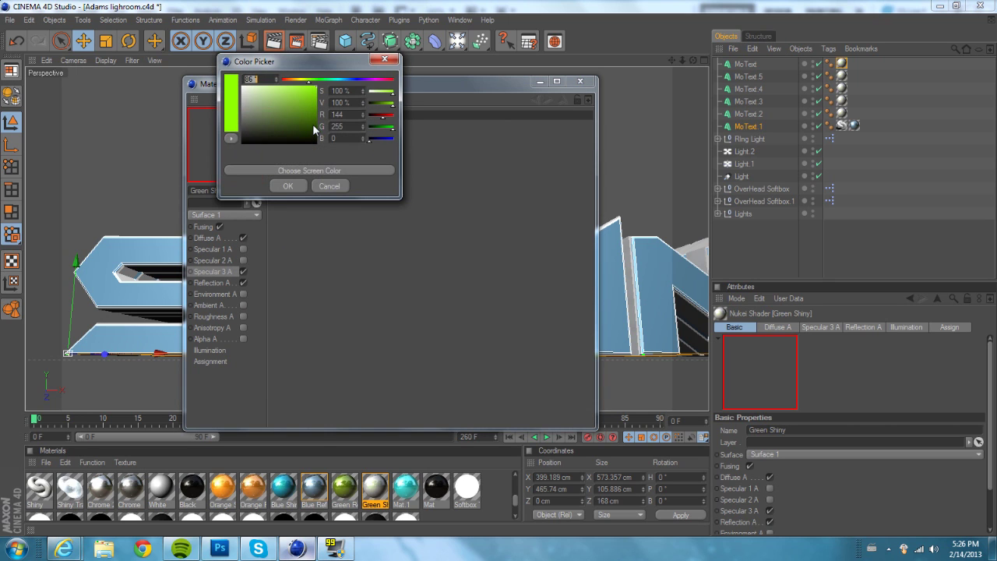
drag(297, 83, 256, 81)
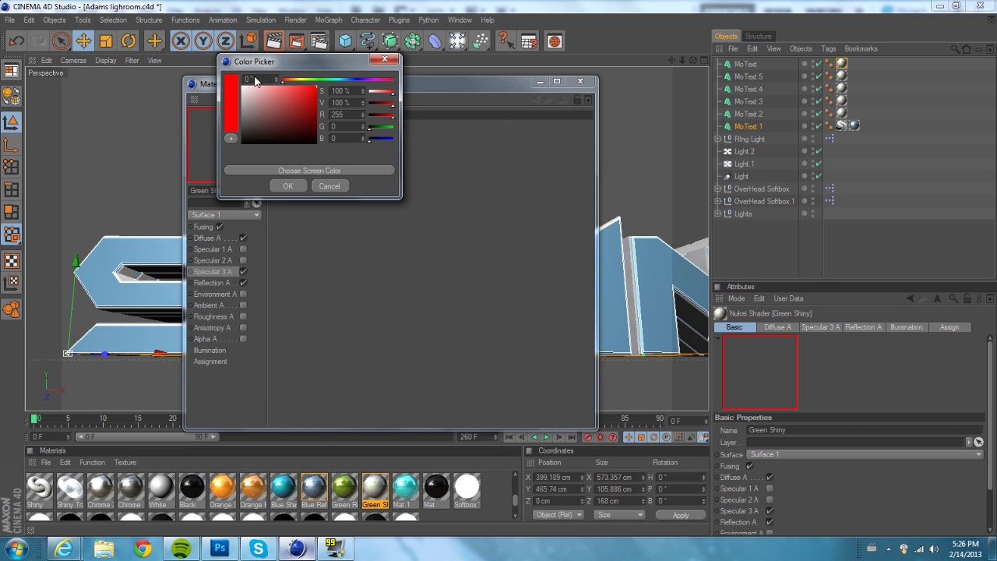
click(287, 185)
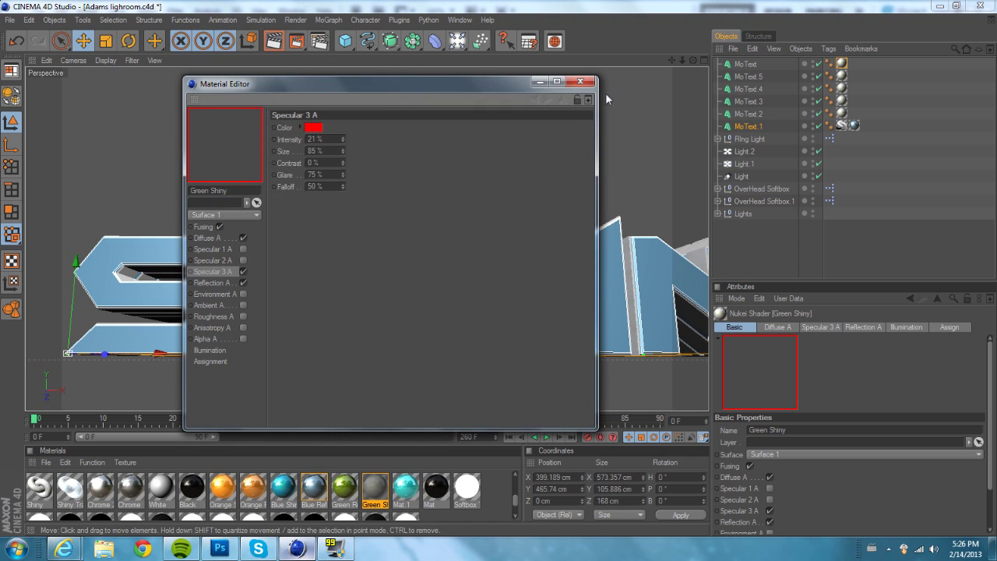
click(580, 81)
Remove the first of MoText.1's two textures and set the Blue Reflective material's color to red (R 255, G 0, B 0)
click(843, 127)
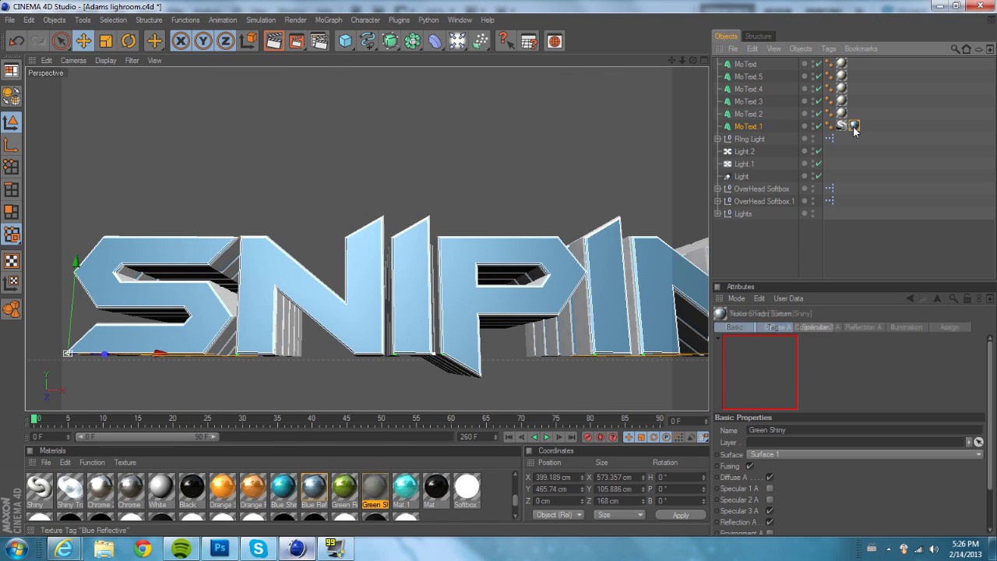
drag(847, 130, 843, 126)
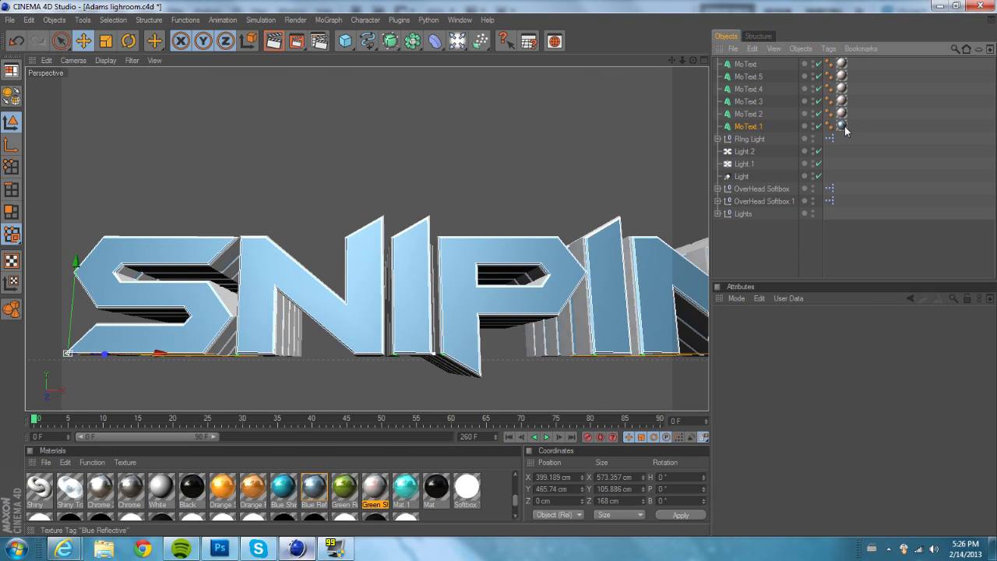
double_click(316, 489)
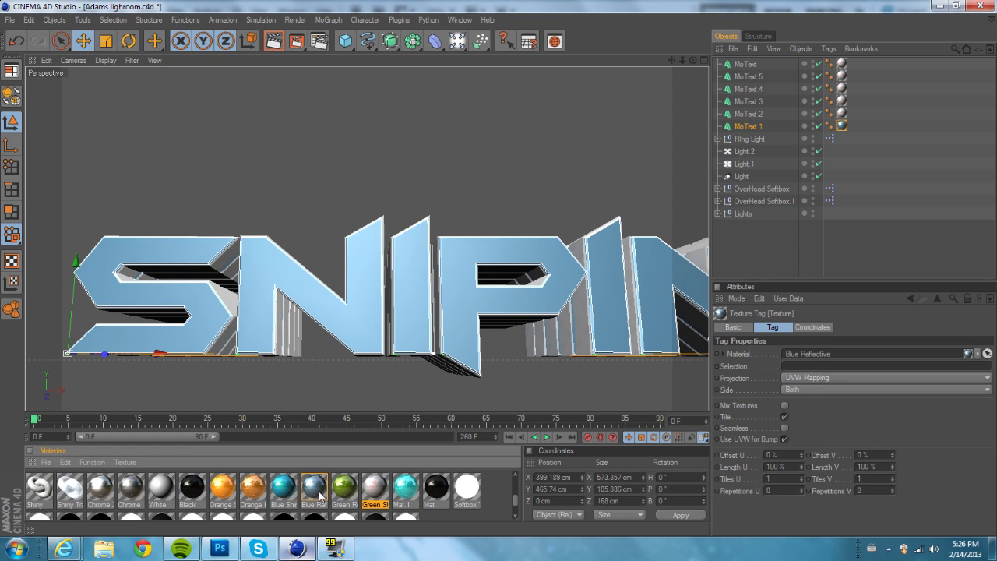
click(322, 136)
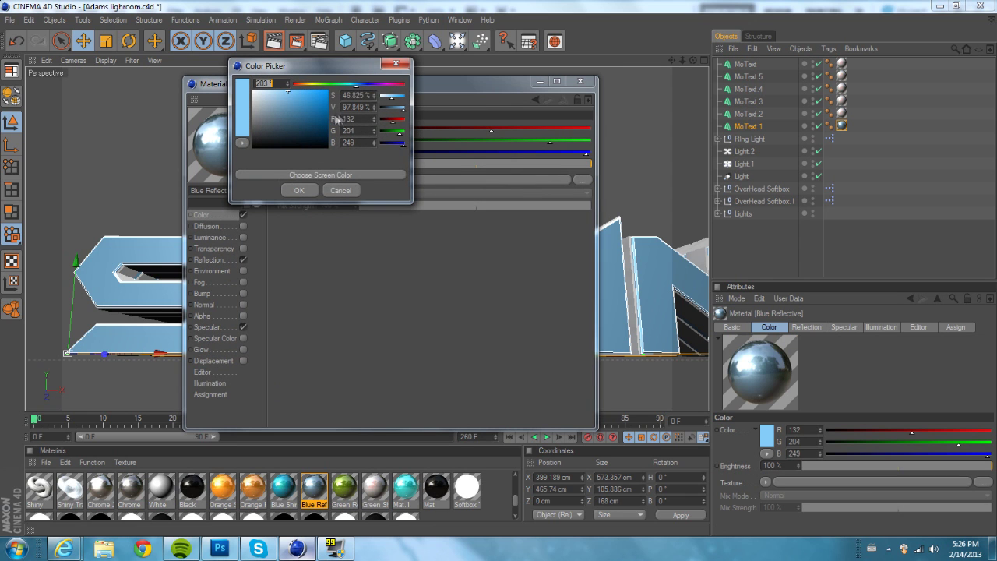
drag(384, 86, 404, 84)
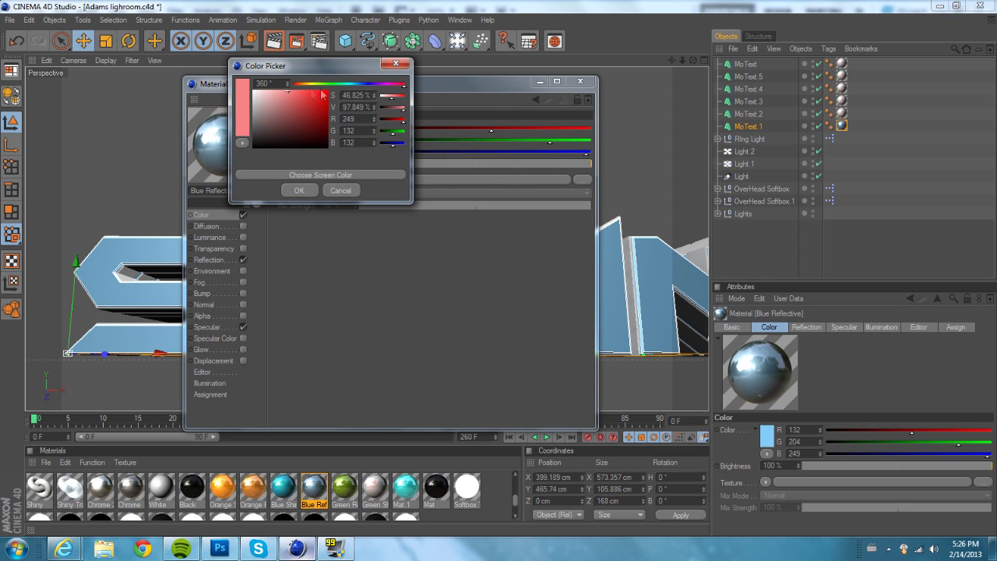
click(307, 190)
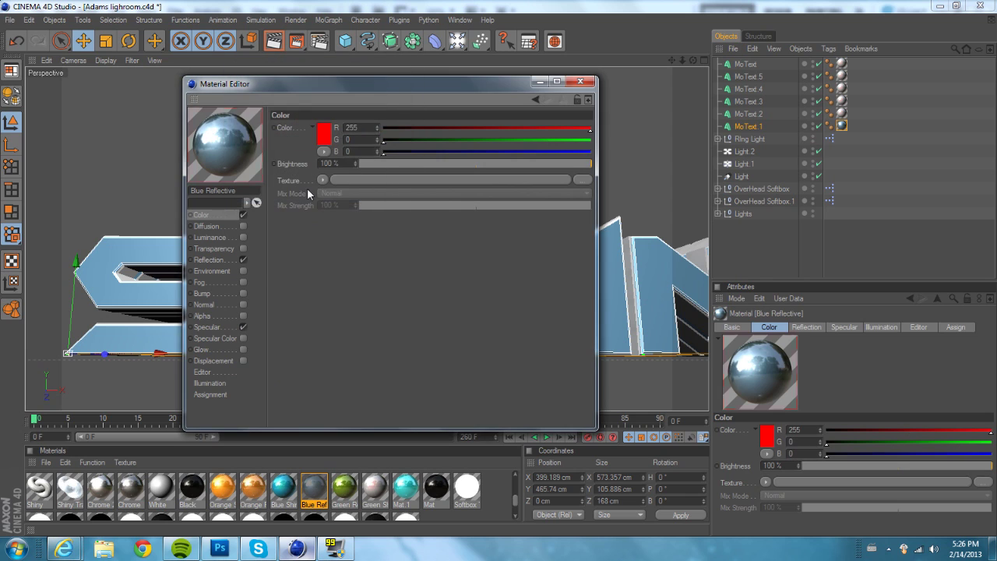
click(581, 81)
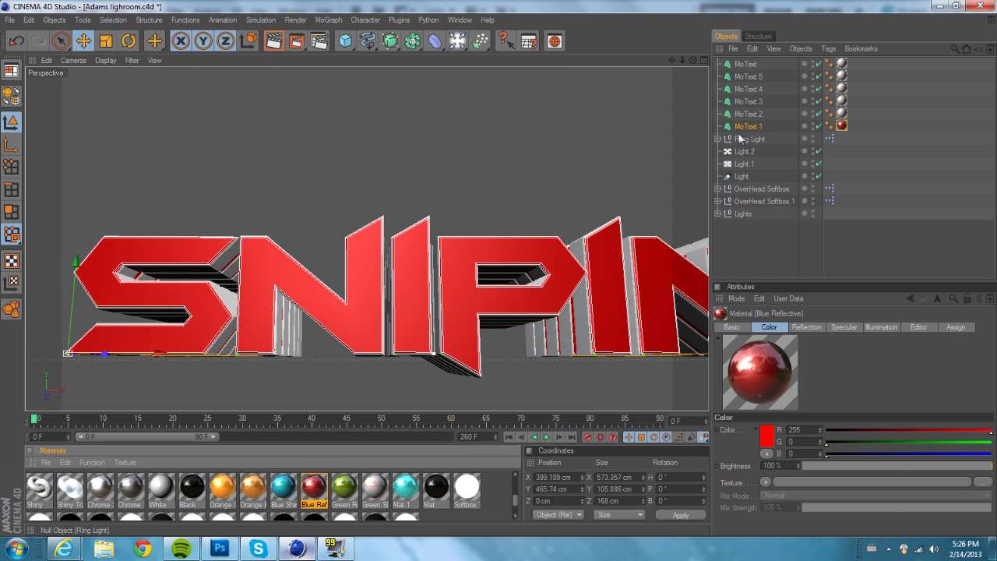
Change the text of all six MoText objects to "Loose"
alt+drag(607, 121, 654, 121)
drag(671, 60, 635, 54)
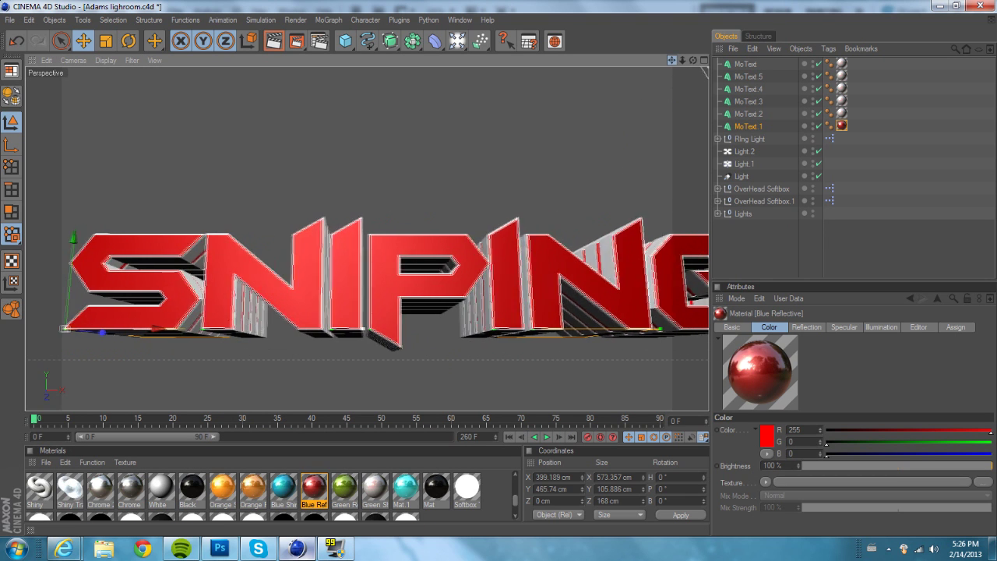
click(753, 127)
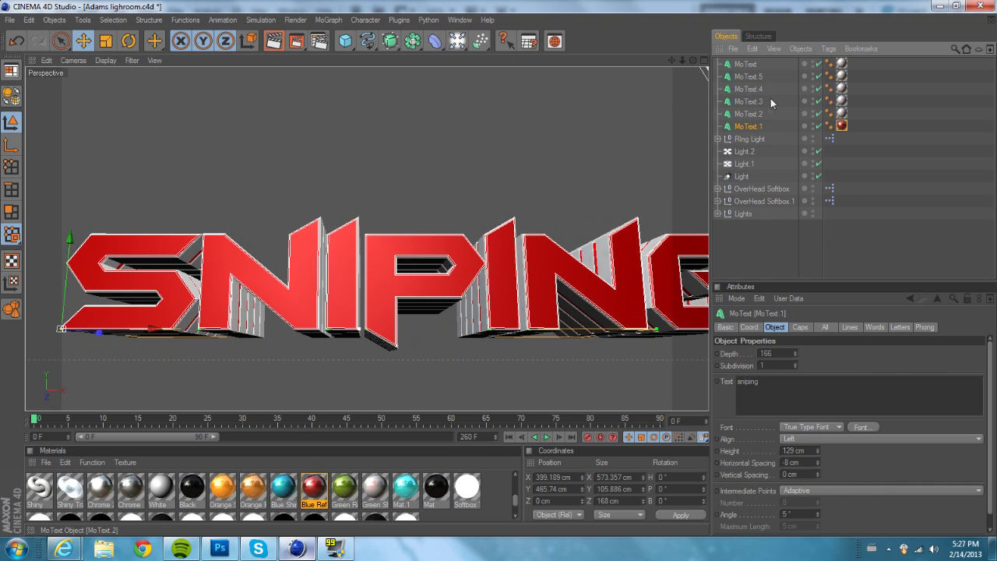
shift+click(764, 65)
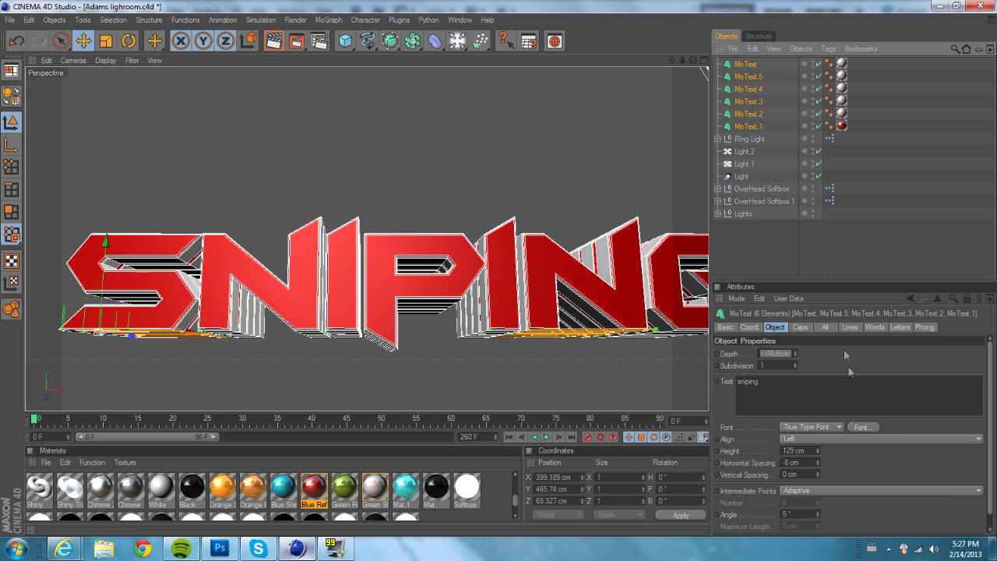
double_click(747, 382)
text(Loose)
click(763, 249)
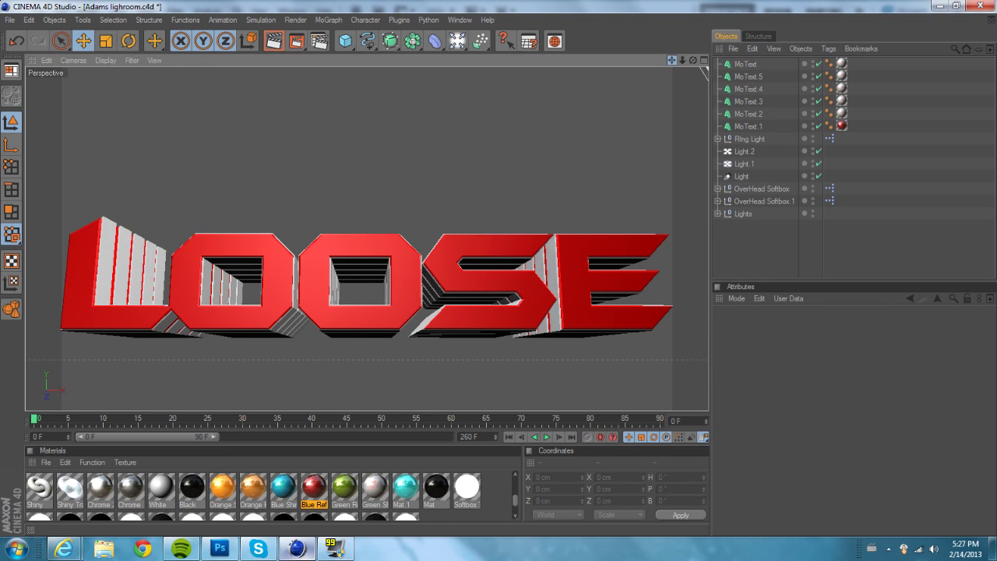
Examine the stacked text from a lower angle and check which MoText objects form the front and rear layers
drag(691, 64, 492, 122)
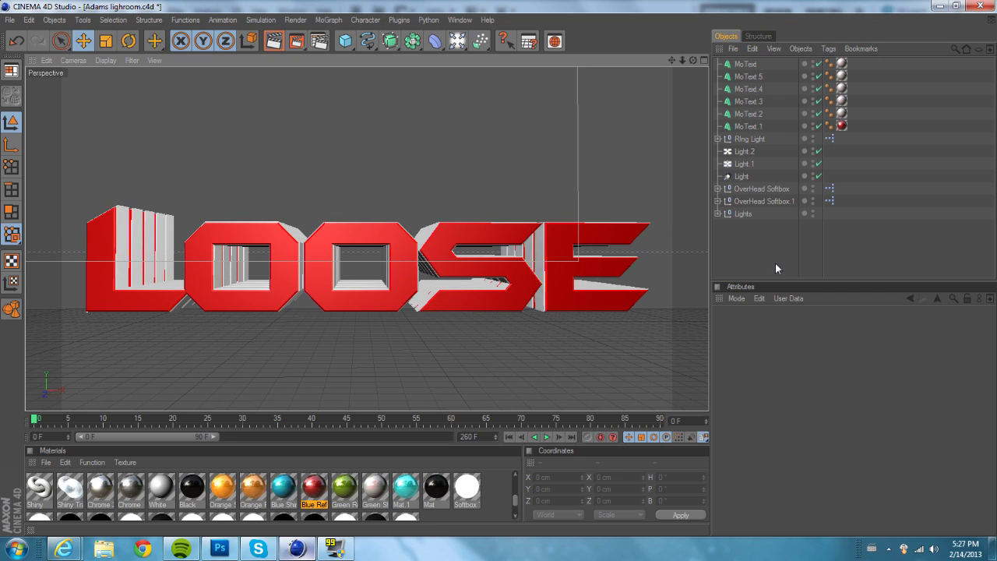
click(764, 114)
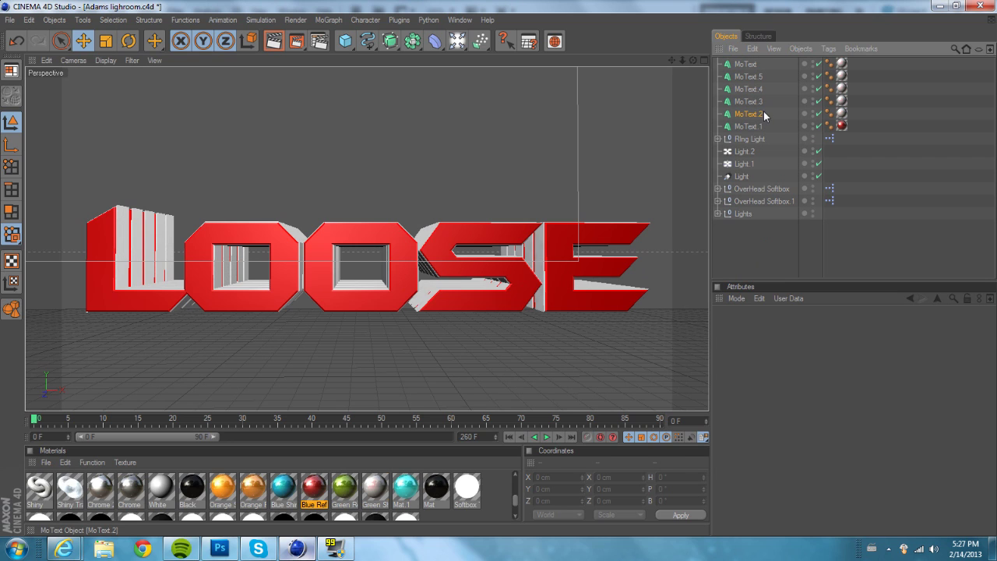
click(754, 64)
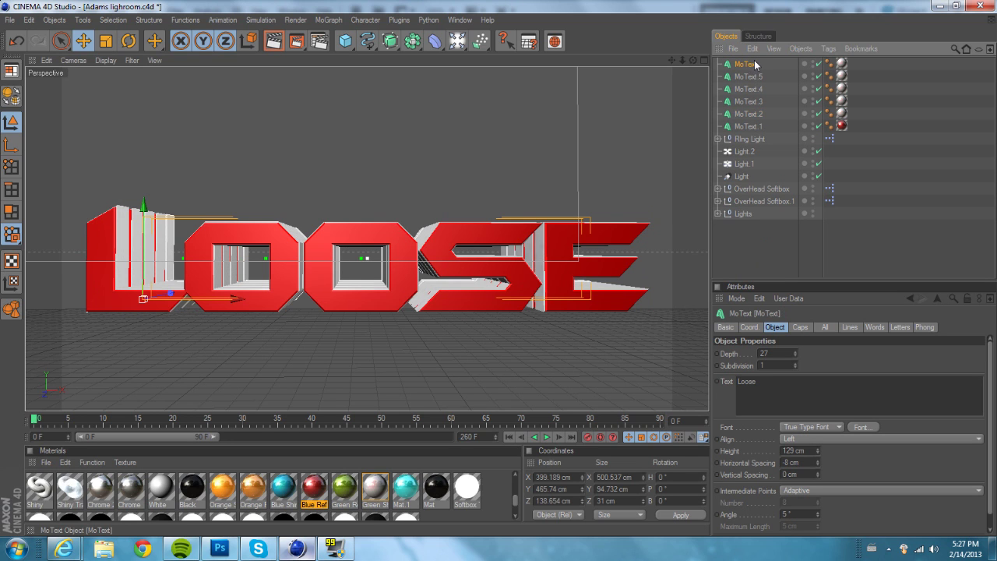
click(754, 127)
click(749, 115)
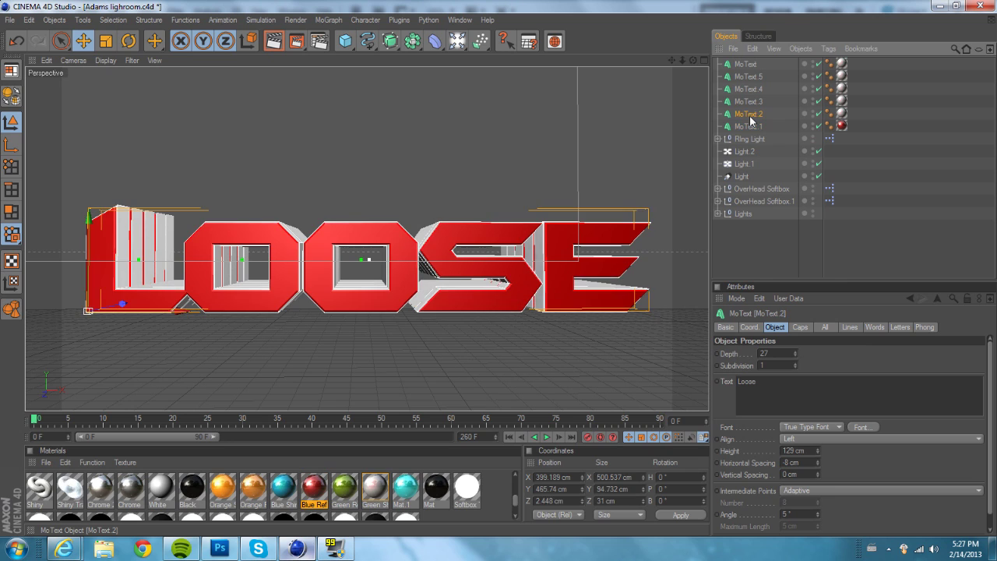
click(748, 77)
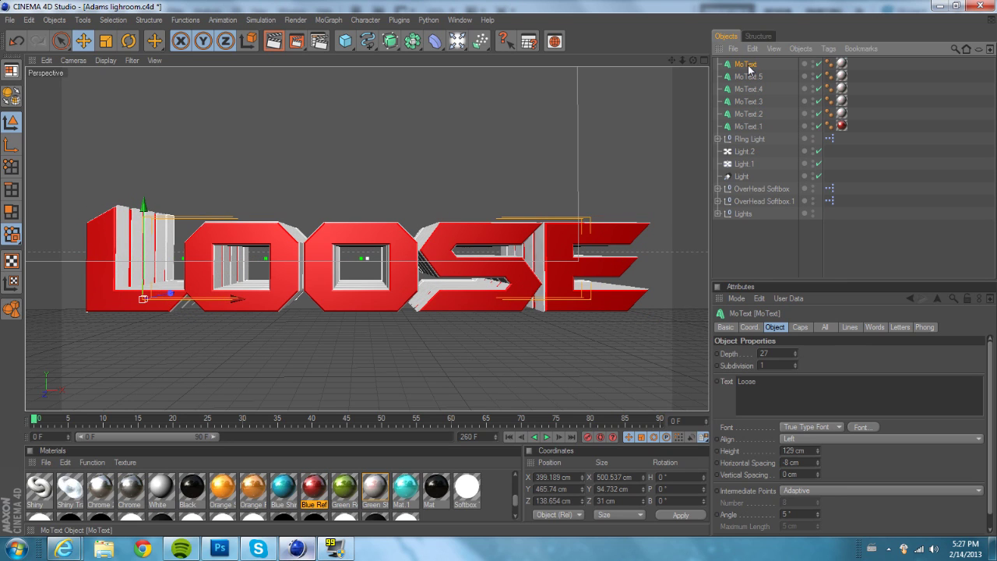
click(750, 126)
Shatter the five text layers behind MoText.1 with the Thrausi plugin, using 30 pieces in Random mode
click(745, 117)
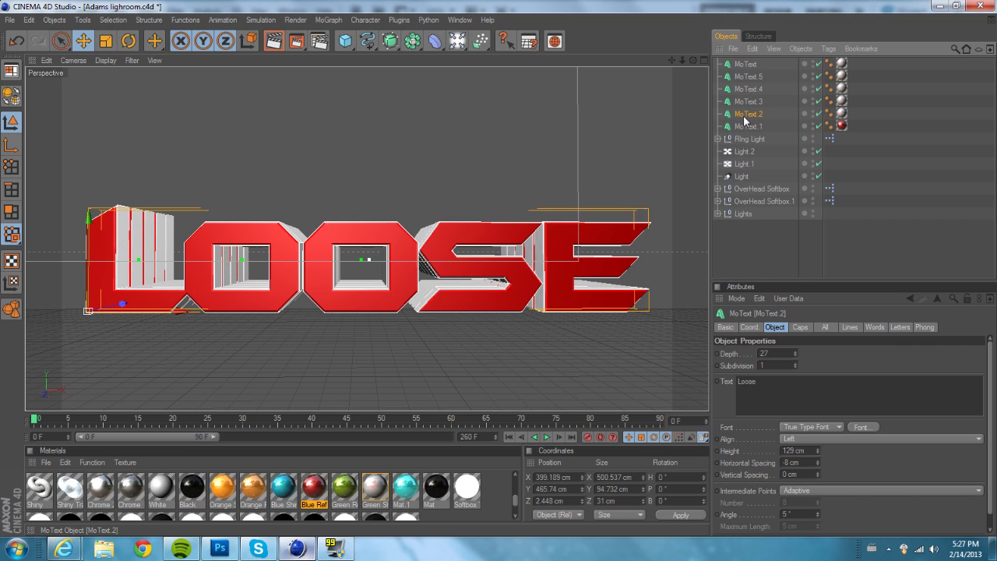
shift+click(746, 66)
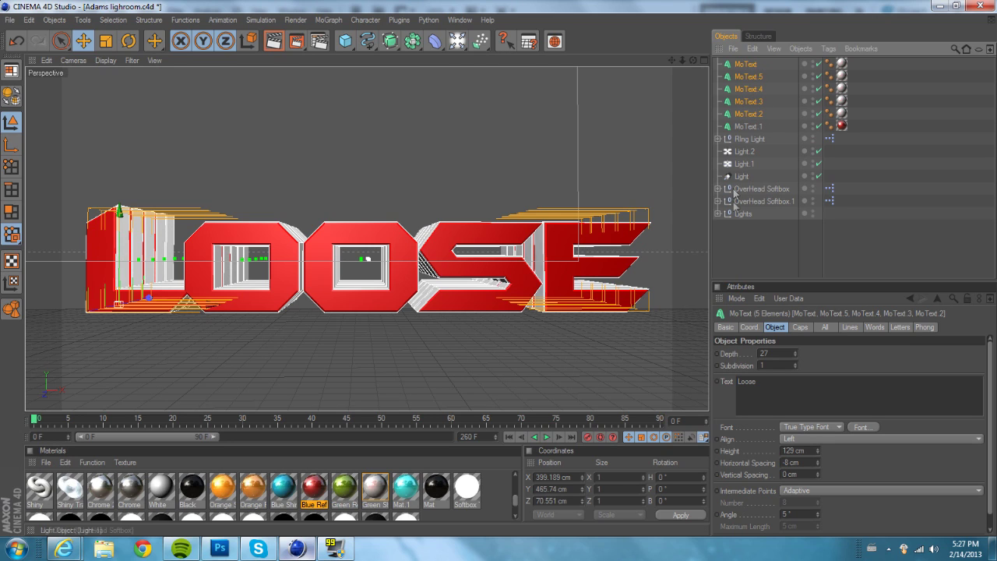
click(399, 20)
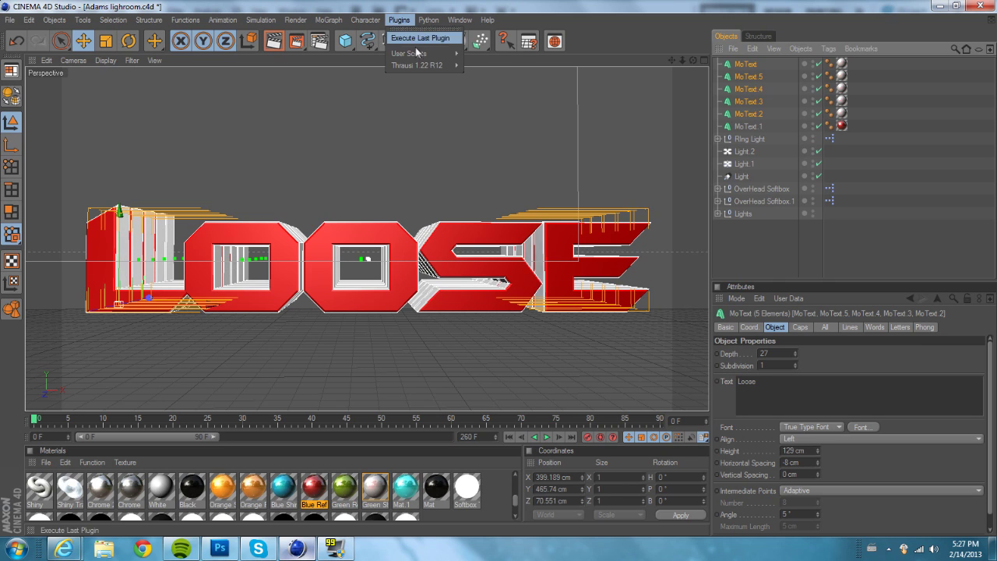
mouse_move(424, 66)
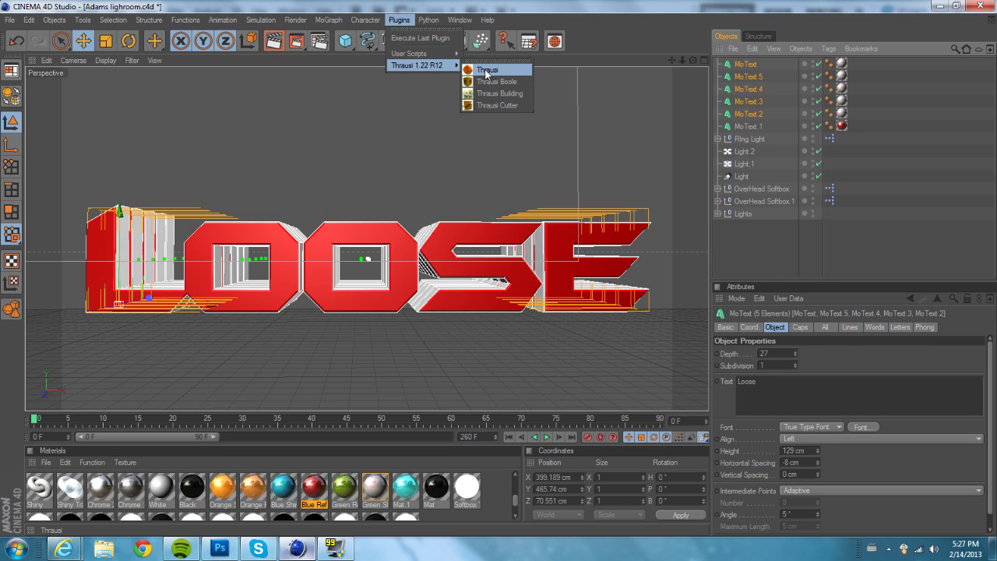
click(486, 72)
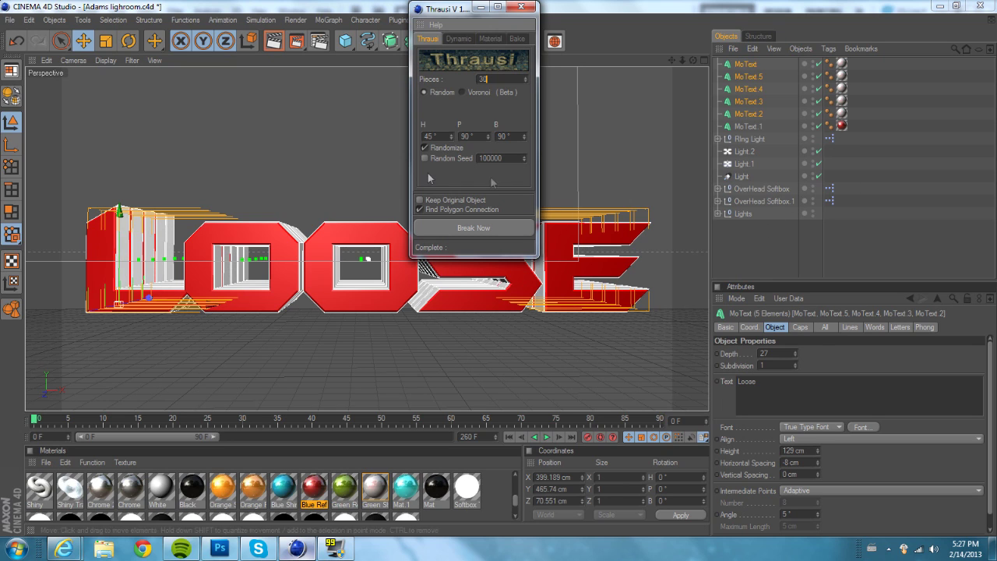
click(497, 229)
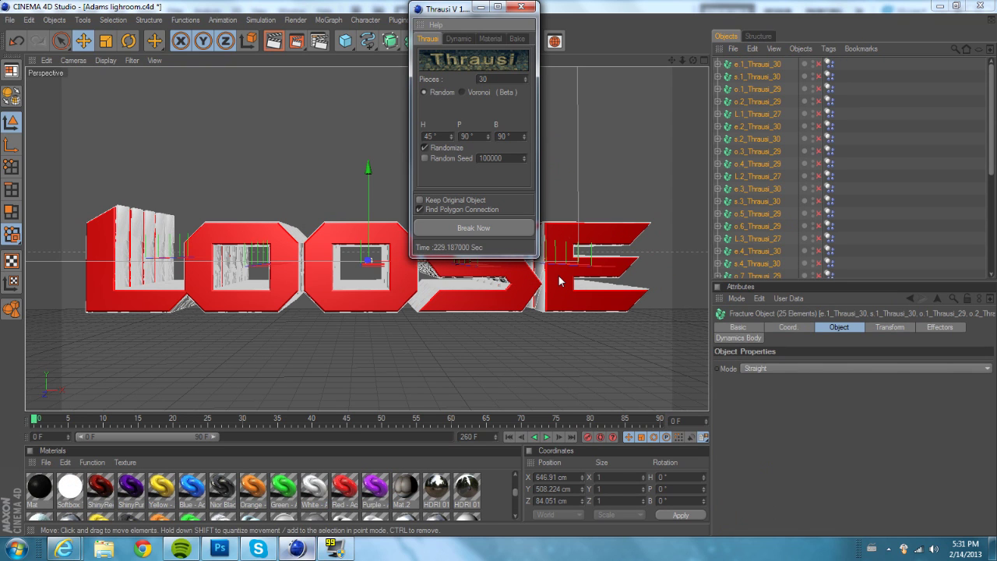
click(521, 7)
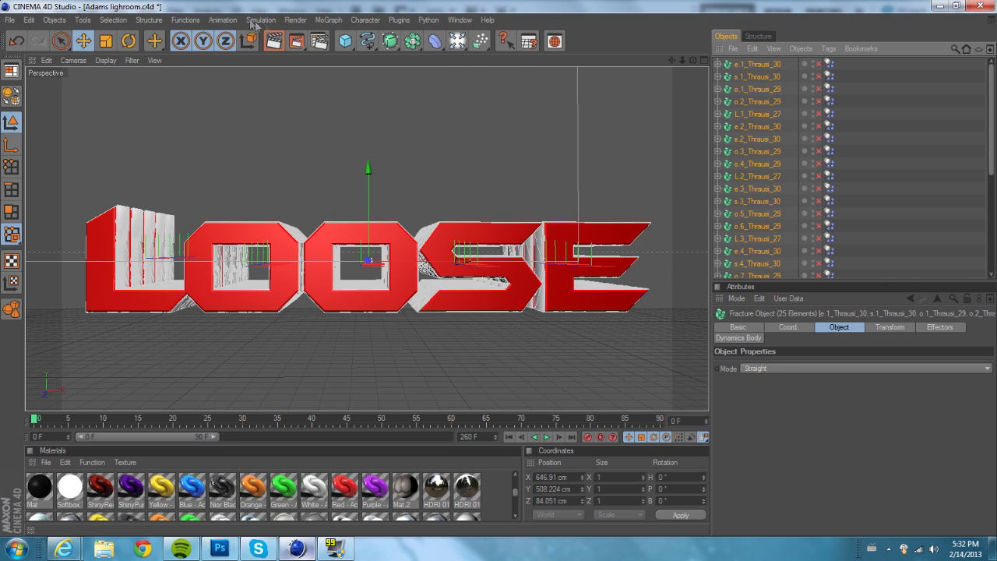
Add a MoGraph Group effector to the scene
click(319, 22)
mouse_move(347, 38)
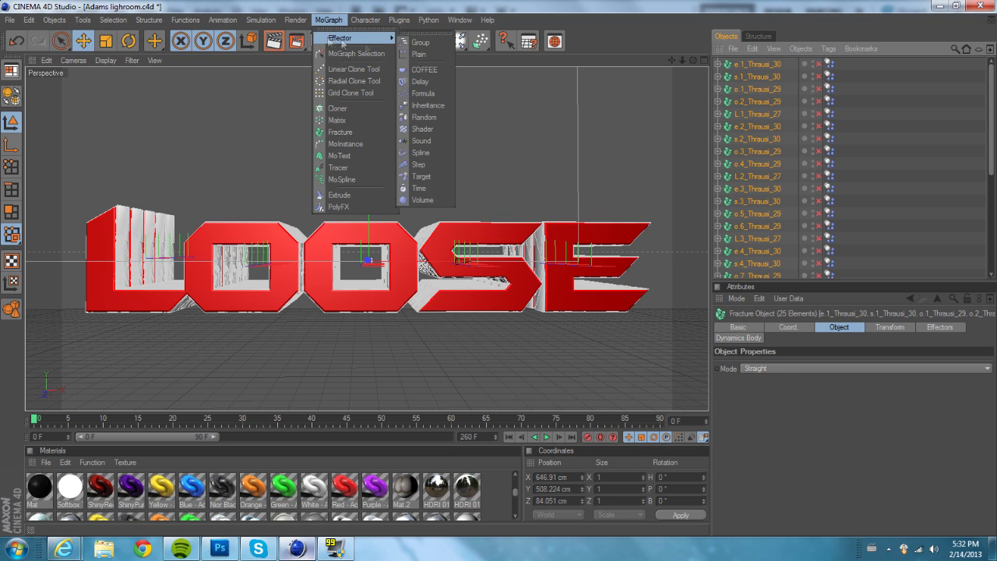
click(414, 44)
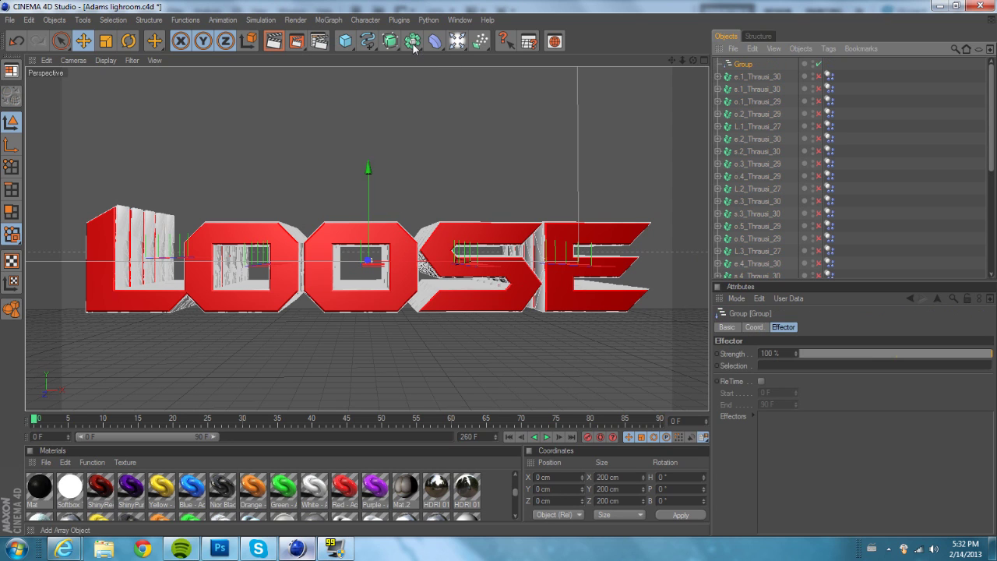
Select all the Thrausi fracture objects, from e.1_Thrausi_30 to L.5_Thrausi_27, and nest them under the Group effector
click(772, 78)
scroll(786, 121, down, 5)
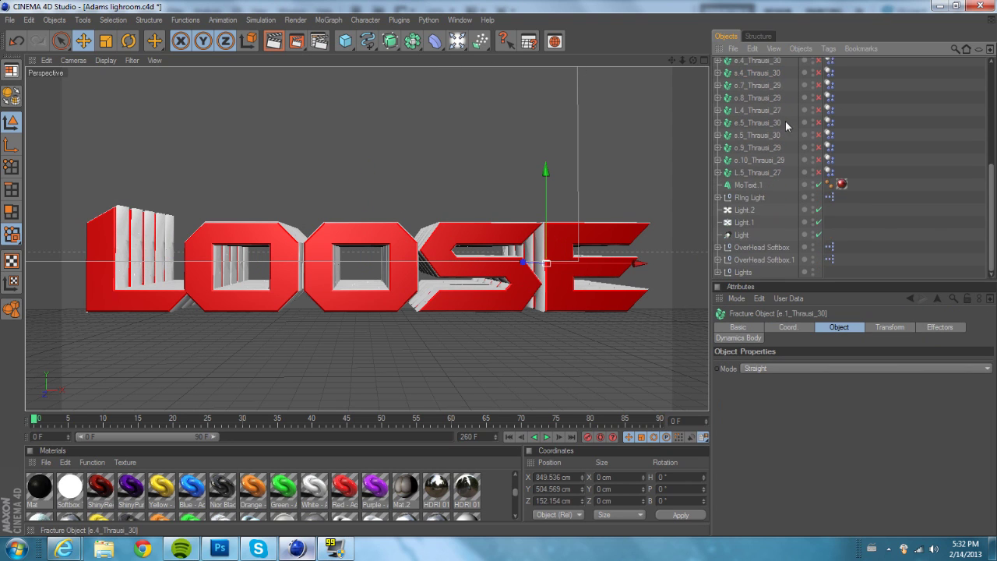
shift+click(759, 173)
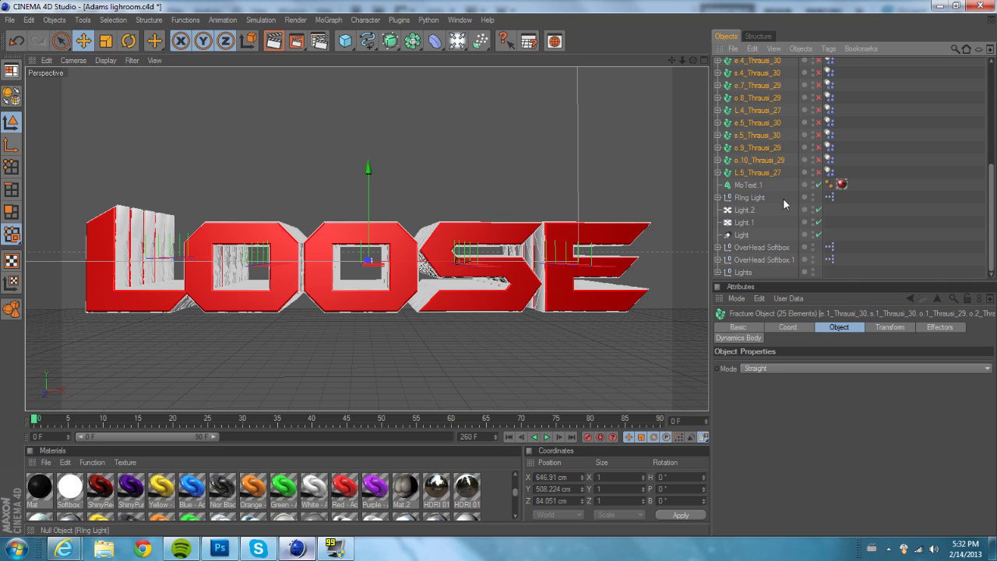
scroll(783, 198, up, 5)
drag(764, 79, 761, 69)
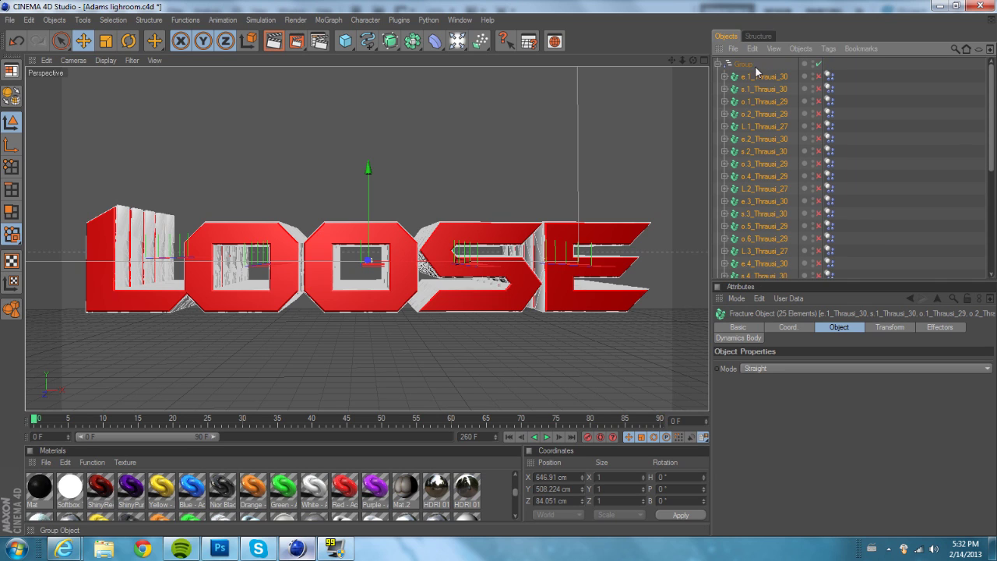
Add a MoGraph Random effector and nest it under the Group effector, above the fracture objects
click(328, 20)
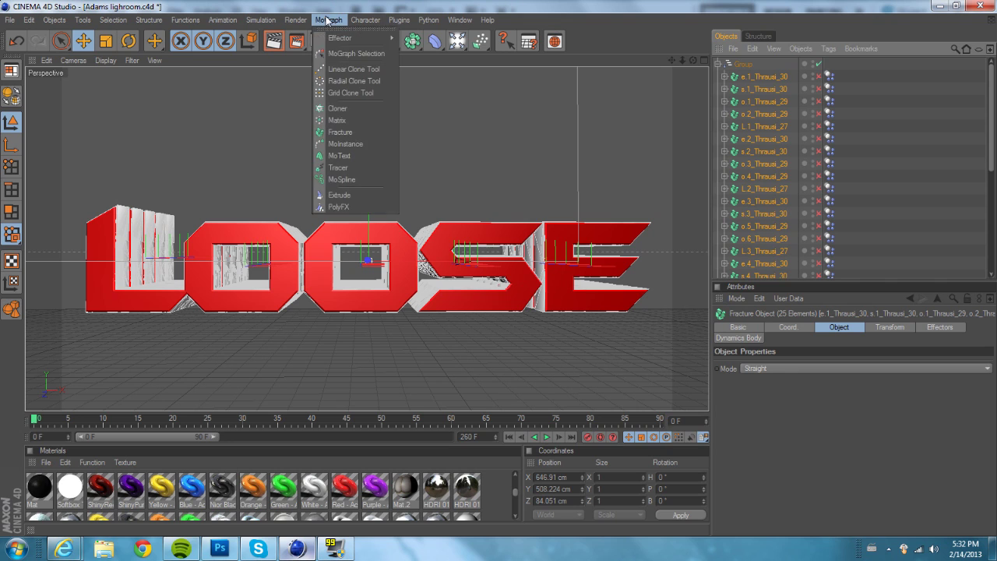
mouse_move(345, 40)
click(433, 117)
drag(757, 79, 751, 79)
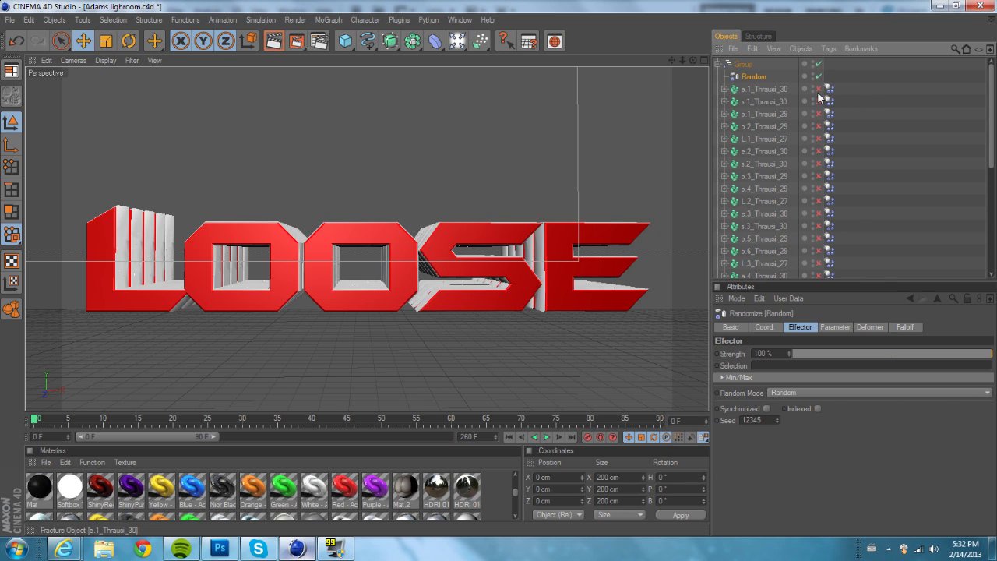
Enable every Thrausi fracture object in the Group, from e.1_Thrausi_30 through L.5_Thrausi_27
click(749, 91)
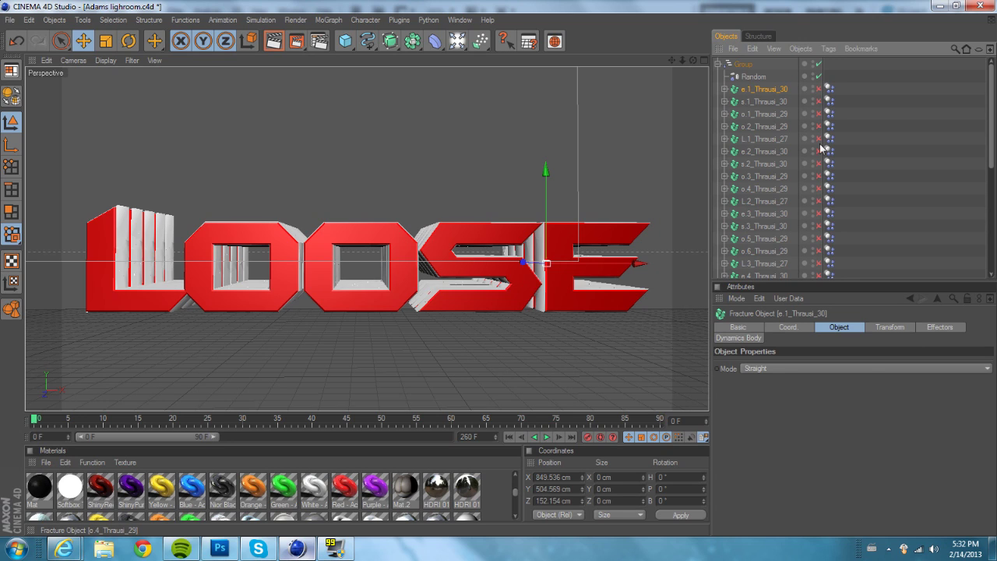
click(819, 88)
click(818, 101)
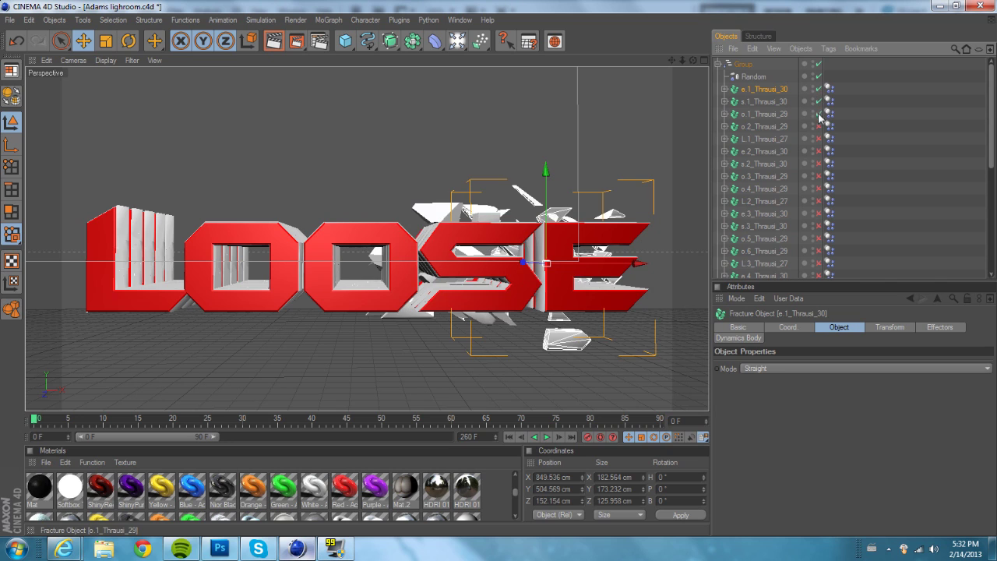
click(818, 114)
click(819, 126)
click(818, 139)
click(818, 151)
click(818, 164)
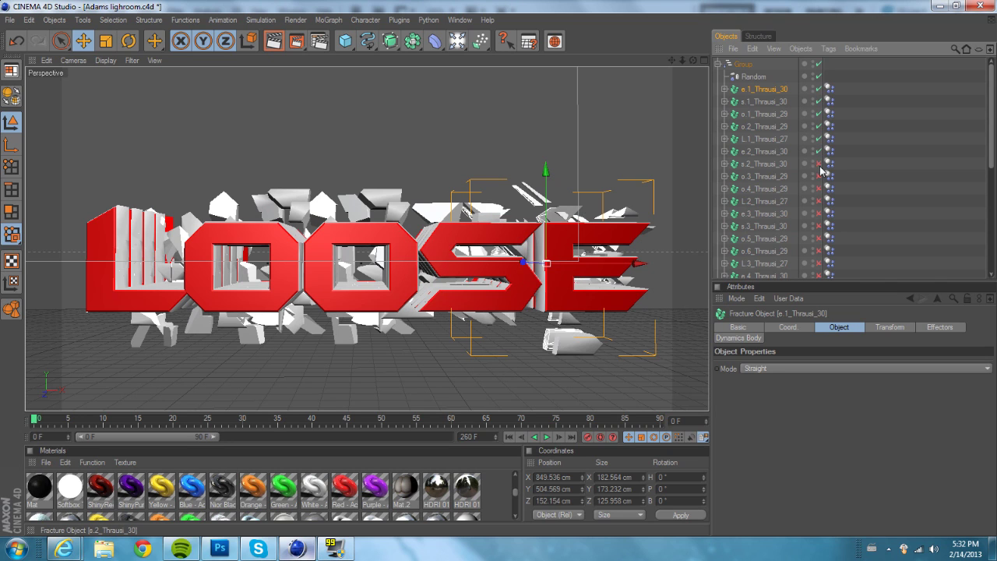
click(818, 176)
click(818, 188)
click(818, 201)
click(818, 213)
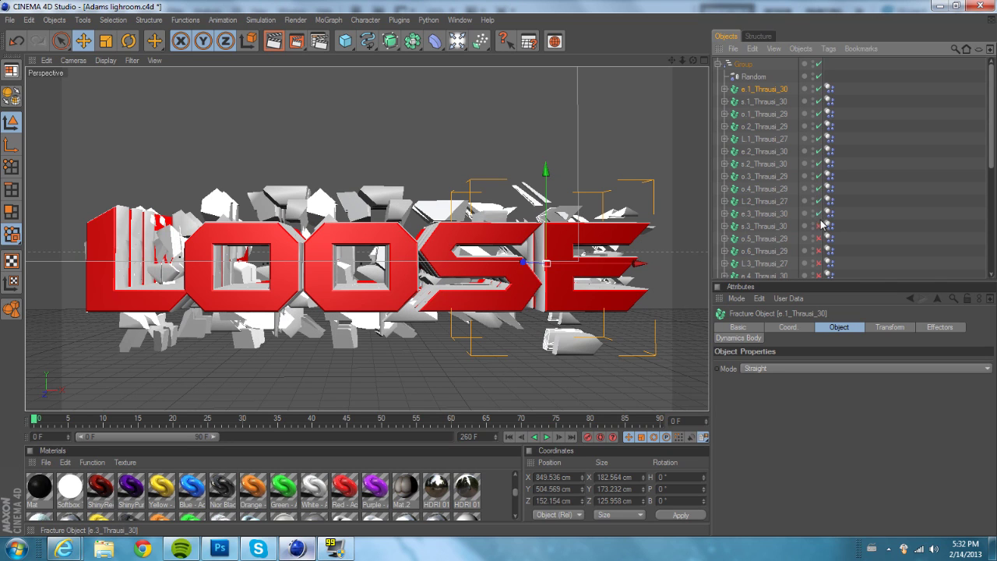
click(819, 226)
click(818, 238)
click(818, 251)
click(819, 264)
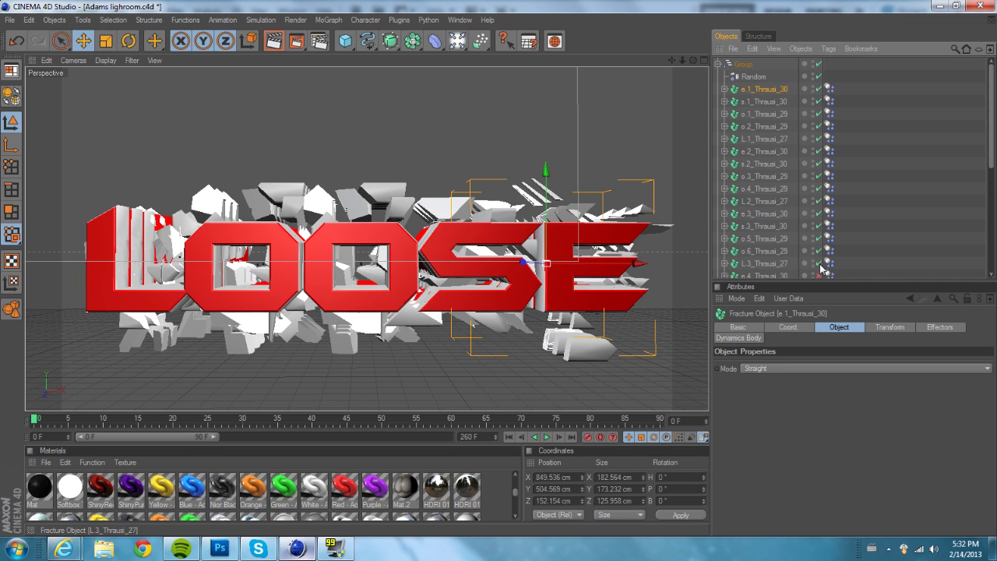
scroll(822, 265, down, 5)
scroll(820, 257, up, 4)
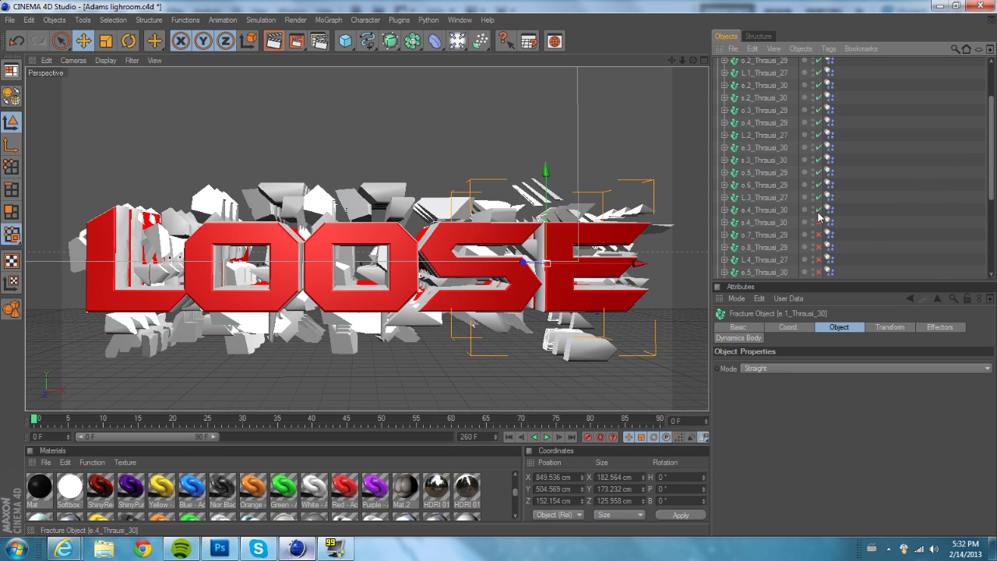
click(819, 223)
click(819, 235)
click(819, 248)
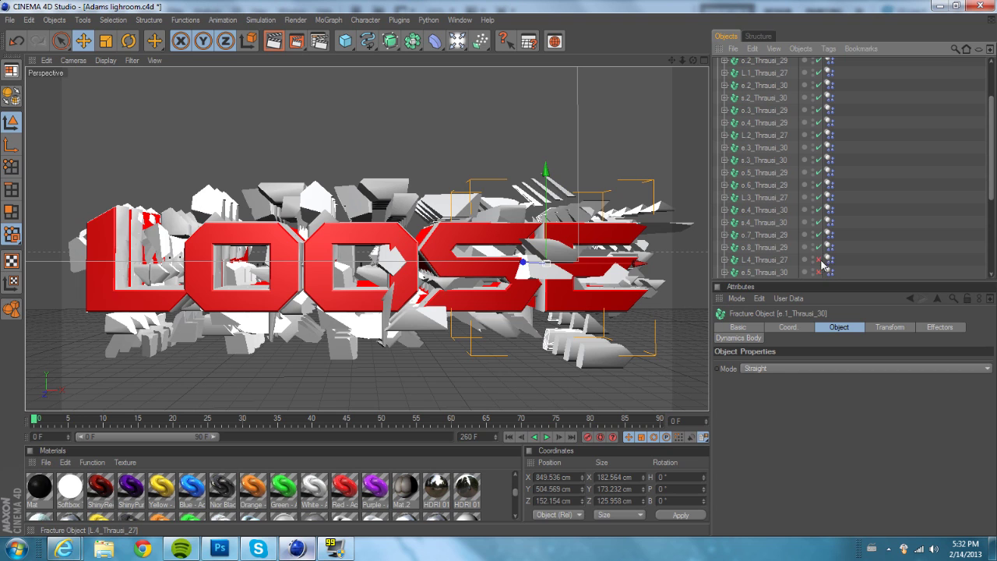
click(819, 260)
click(819, 272)
scroll(819, 257, down, 2)
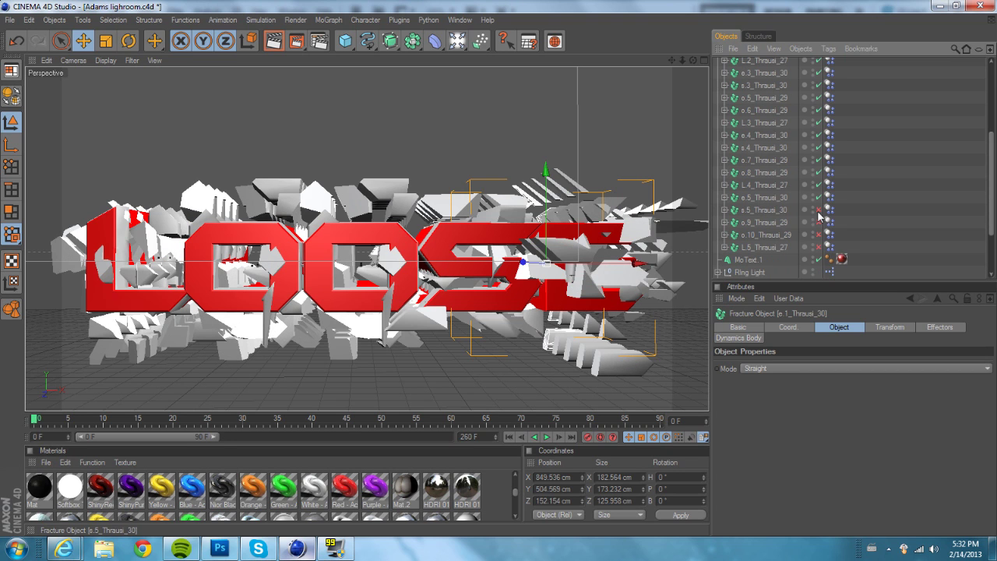
click(819, 210)
click(819, 222)
click(819, 236)
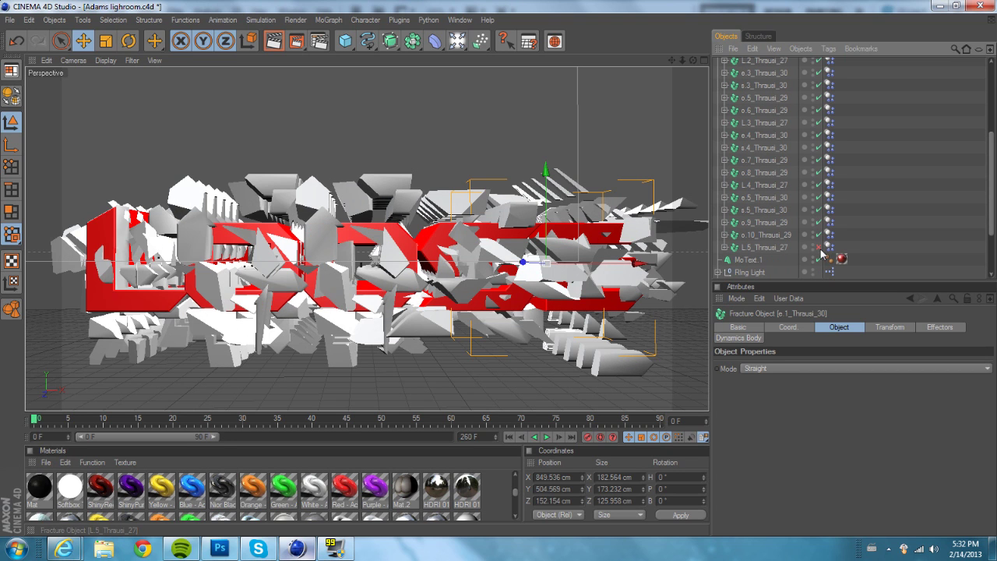
click(819, 248)
Set the Random effector's deformation to Point
scroll(824, 226, up, 4)
click(756, 77)
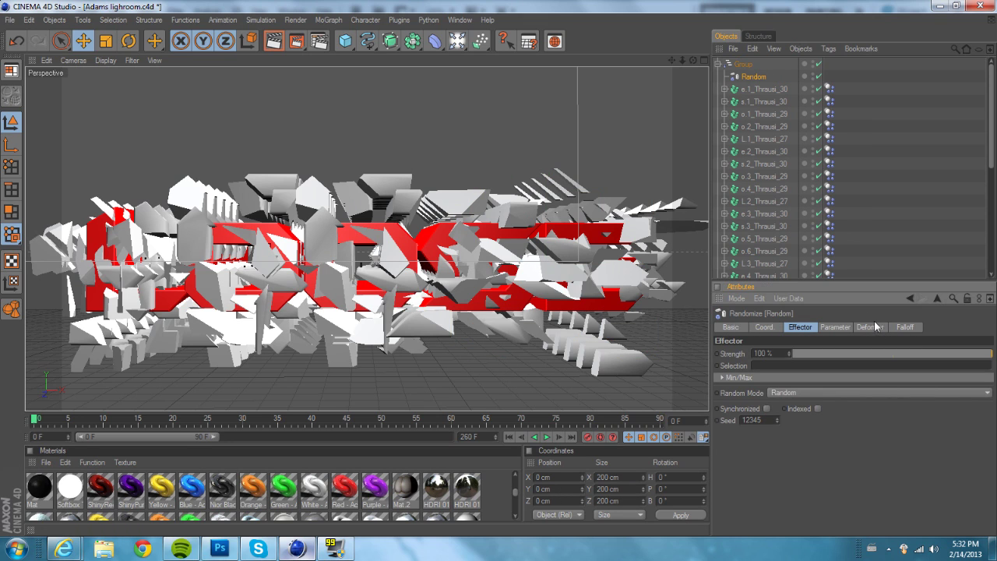
click(871, 327)
click(835, 328)
click(870, 327)
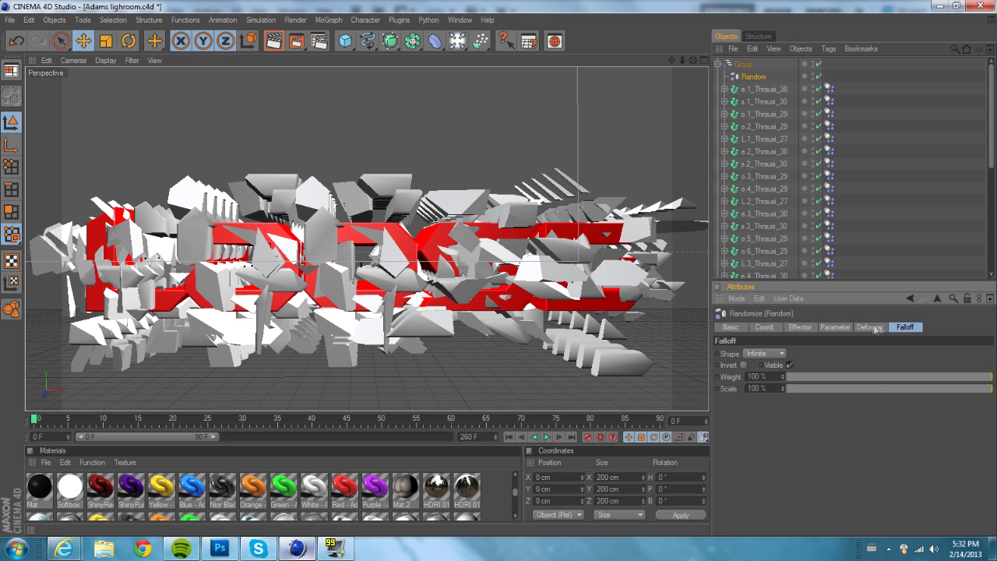
click(796, 355)
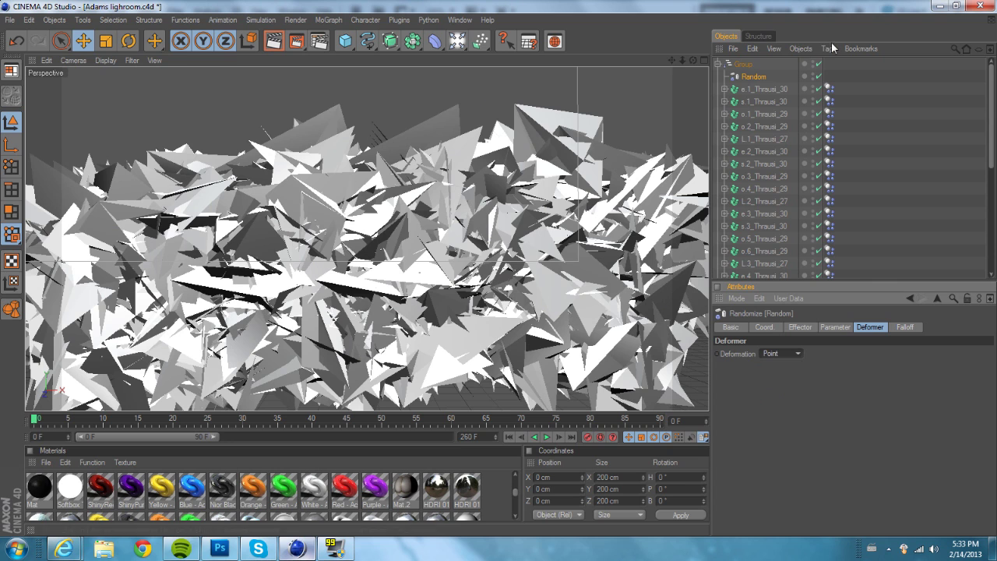
Reduce the Random effector's strength to 34 %
click(795, 327)
click(808, 353)
drag(810, 352, 863, 360)
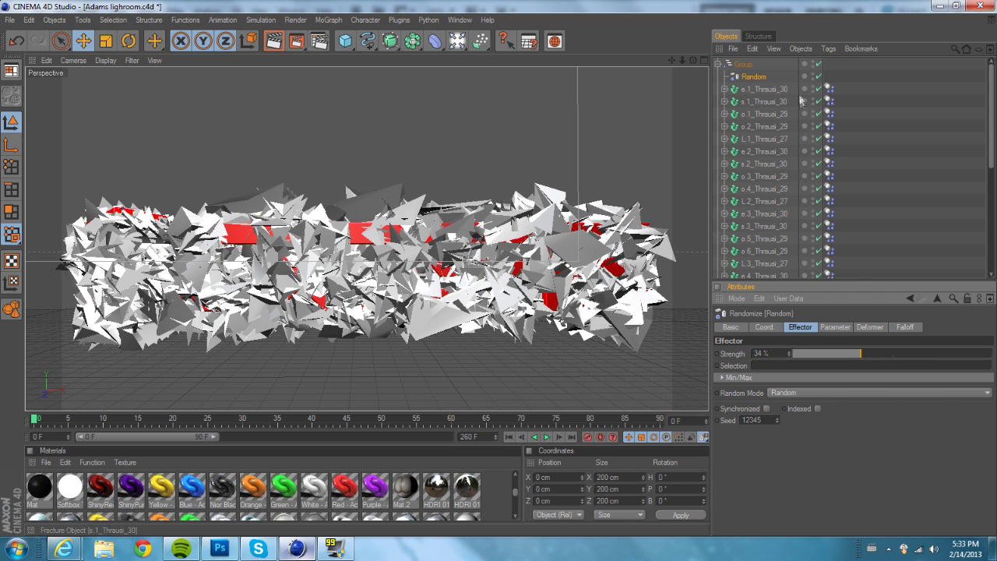
Move MoText.1 forward along Z to about -38 cm, in front of the shattered pieces
click(763, 89)
scroll(795, 169, down, 6)
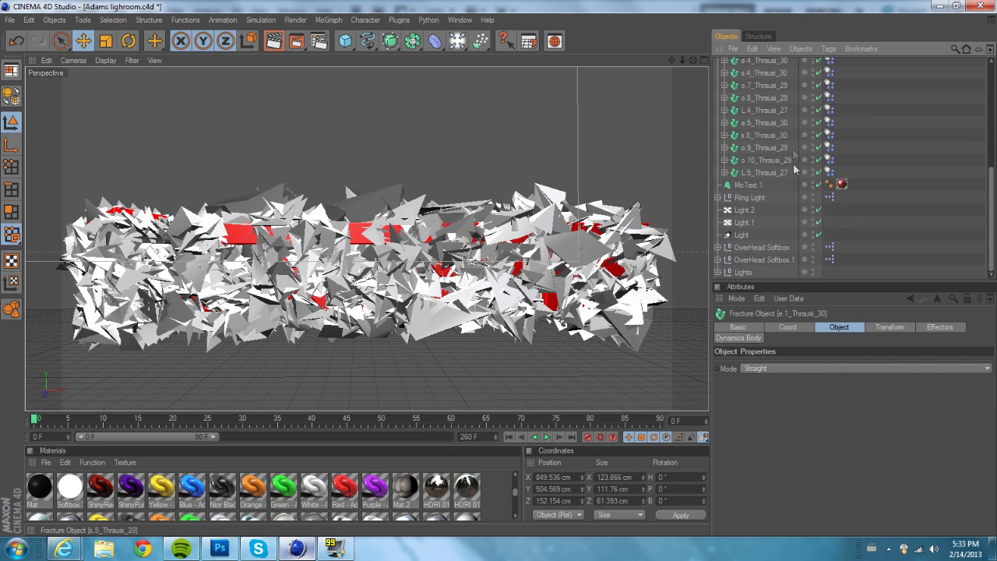
click(748, 185)
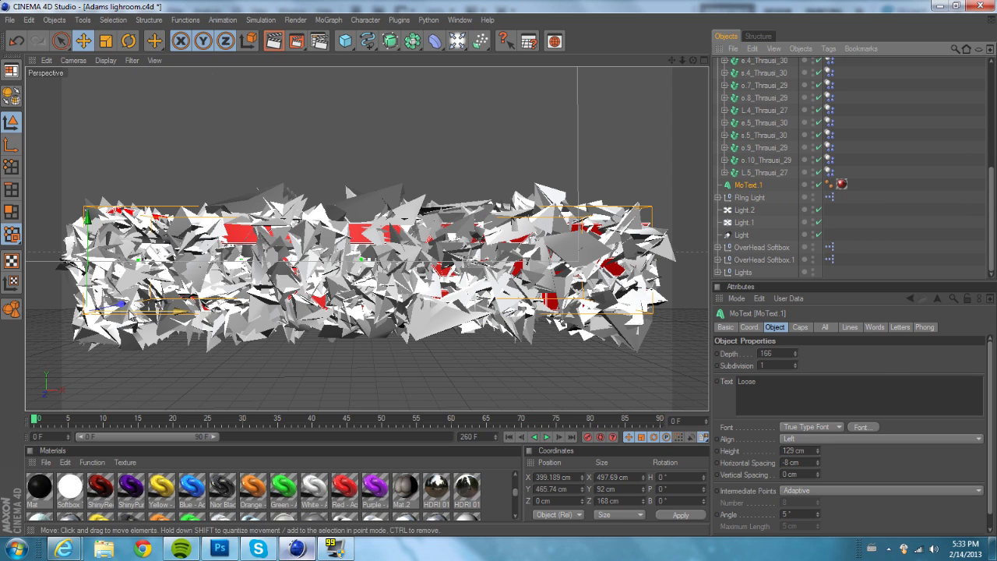
click(544, 500)
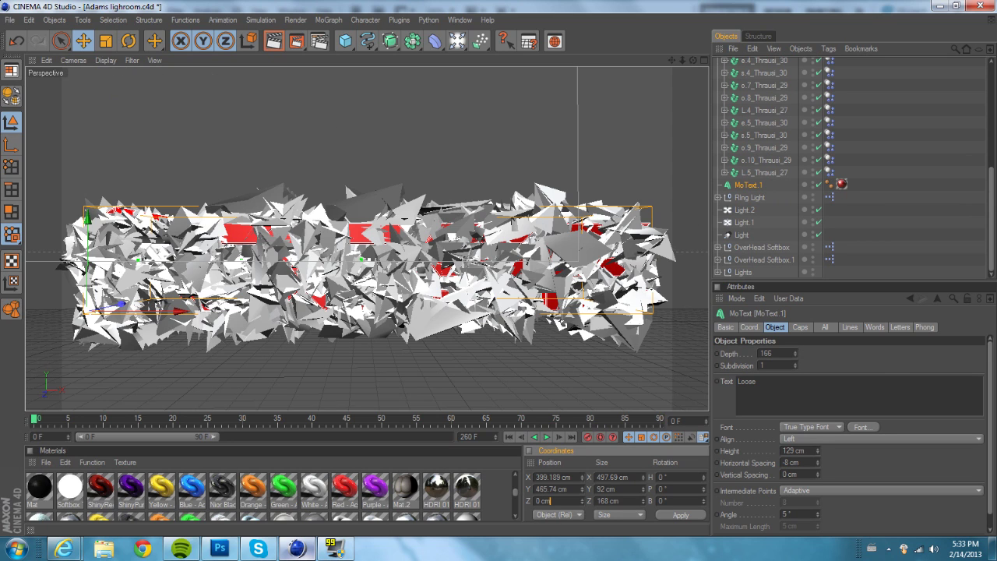
mouse_move(123, 305)
mouse_down()
mouse_move(131, 302)
mouse_move(102, 309)
mouse_up()
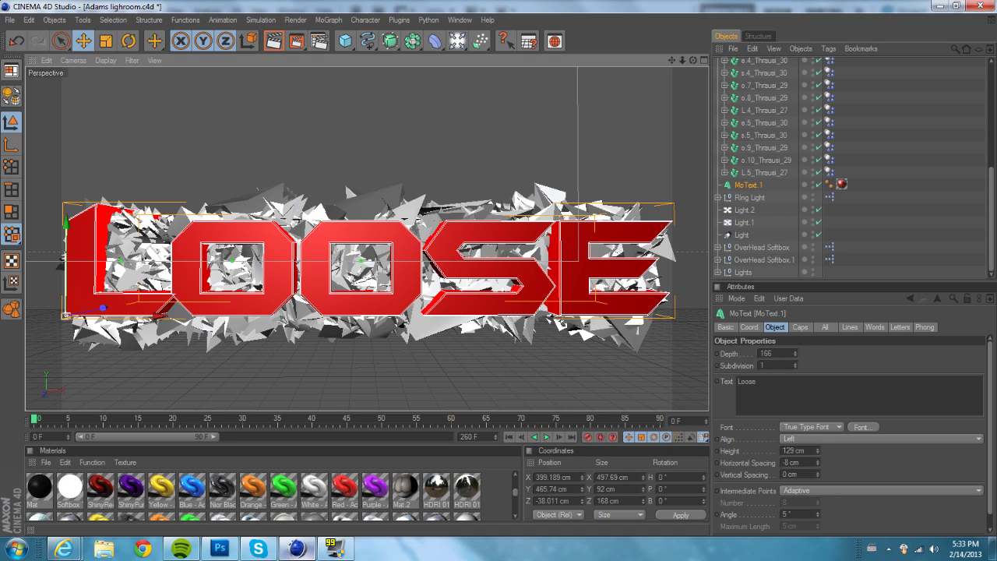
Set MoText.1's depth to 20 and nudge it along Z to about -37.5 cm
click(776, 353)
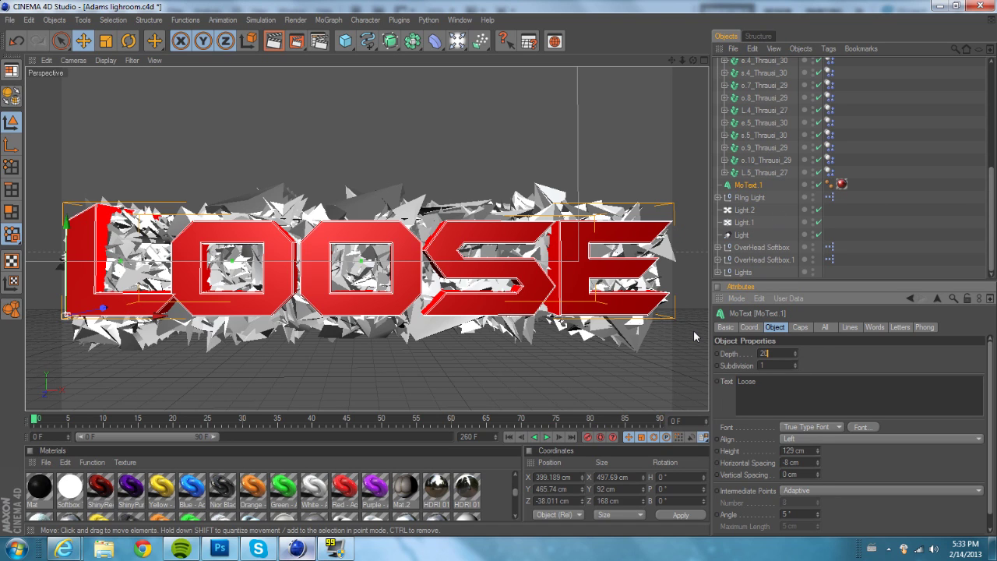
text(20)
key(Return)
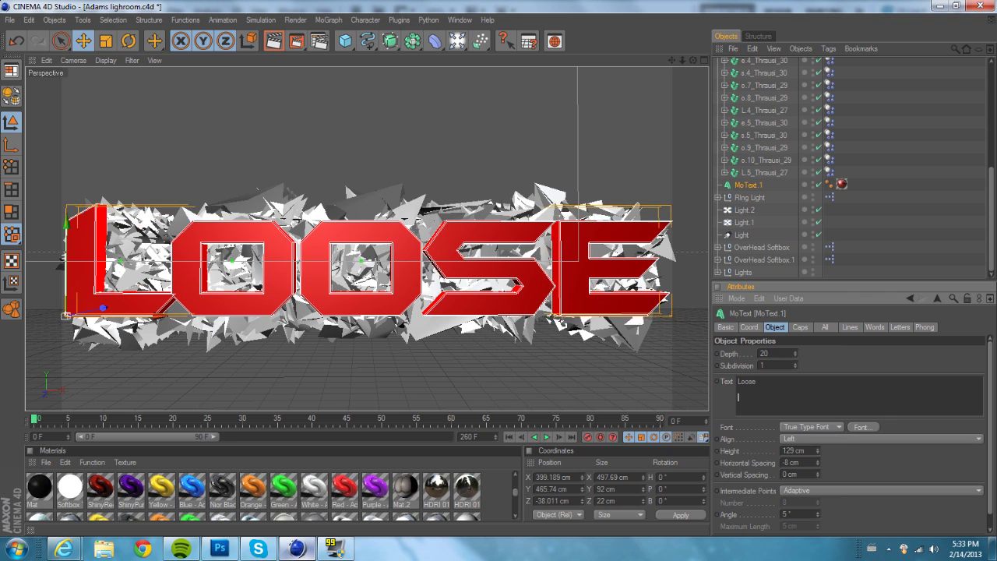
click(102, 309)
drag(102, 309, 102, 307)
click(774, 376)
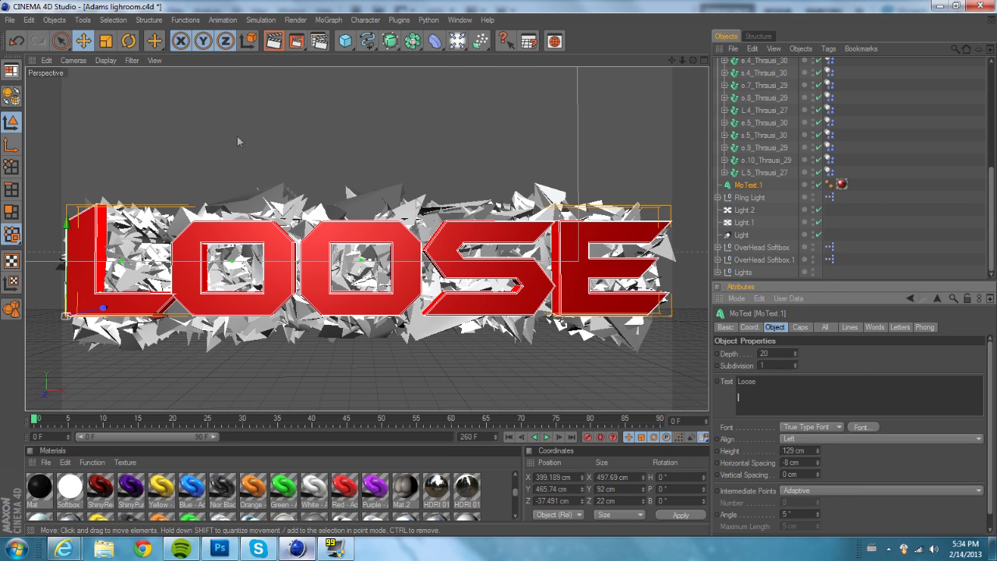
click(298, 44)
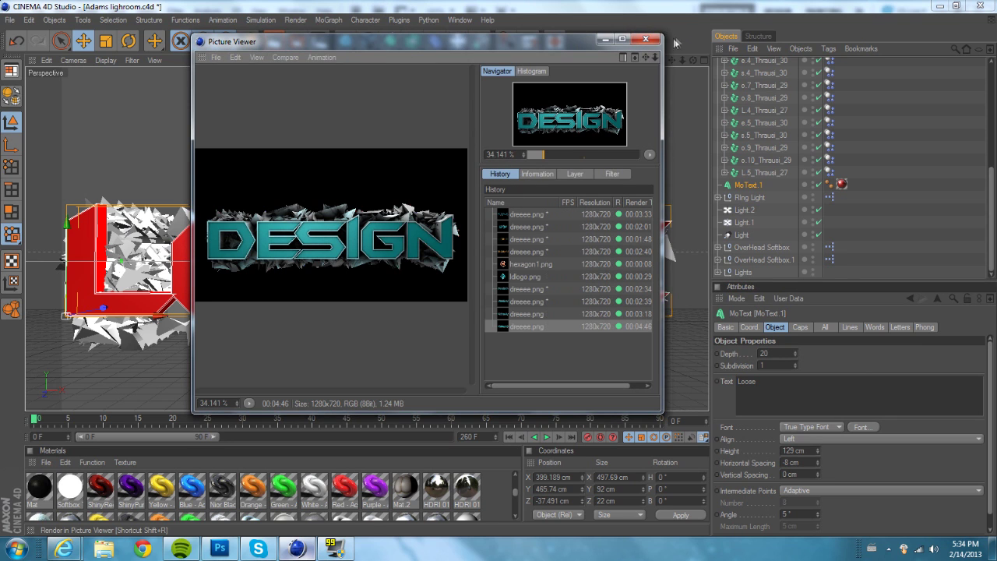
click(510, 316)
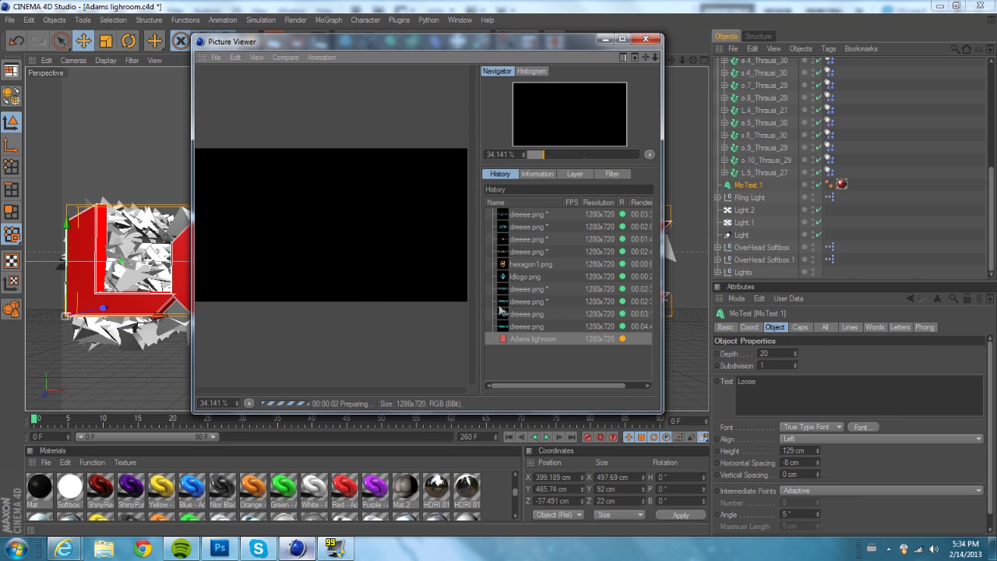
click(645, 39)
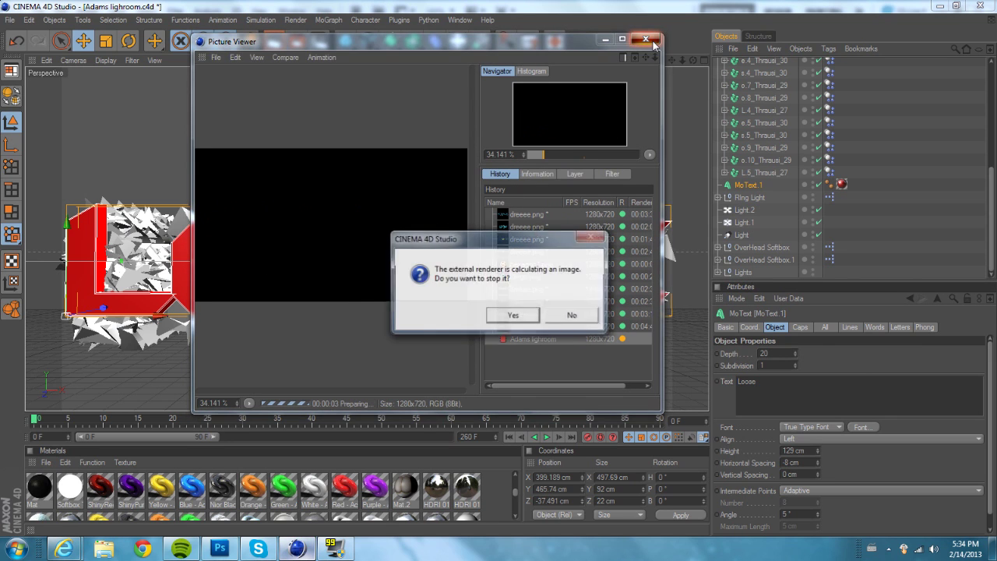
click(533, 315)
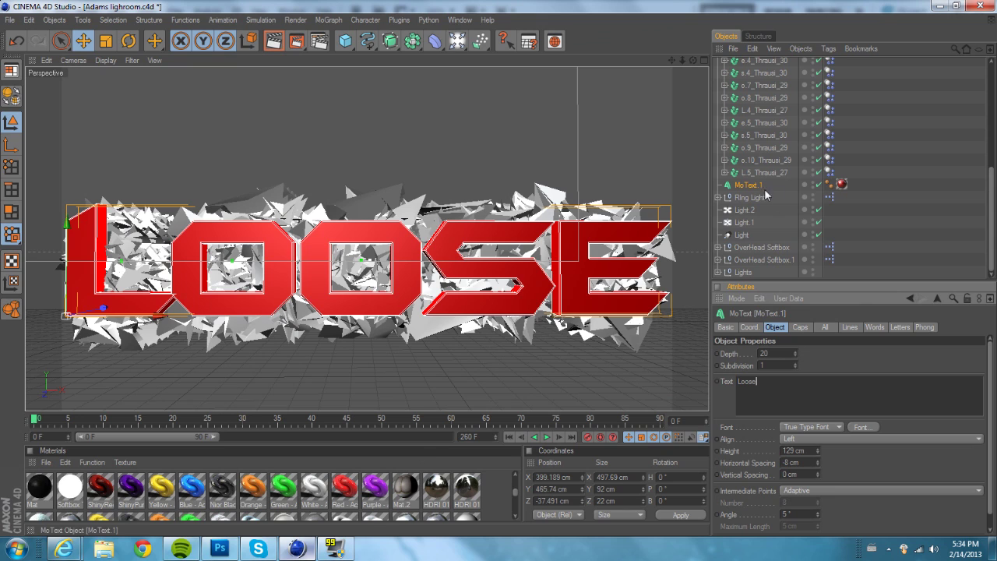
Set MoText.1's start fillet cap radius to 2 cm and its end to a plain Cap
click(752, 187)
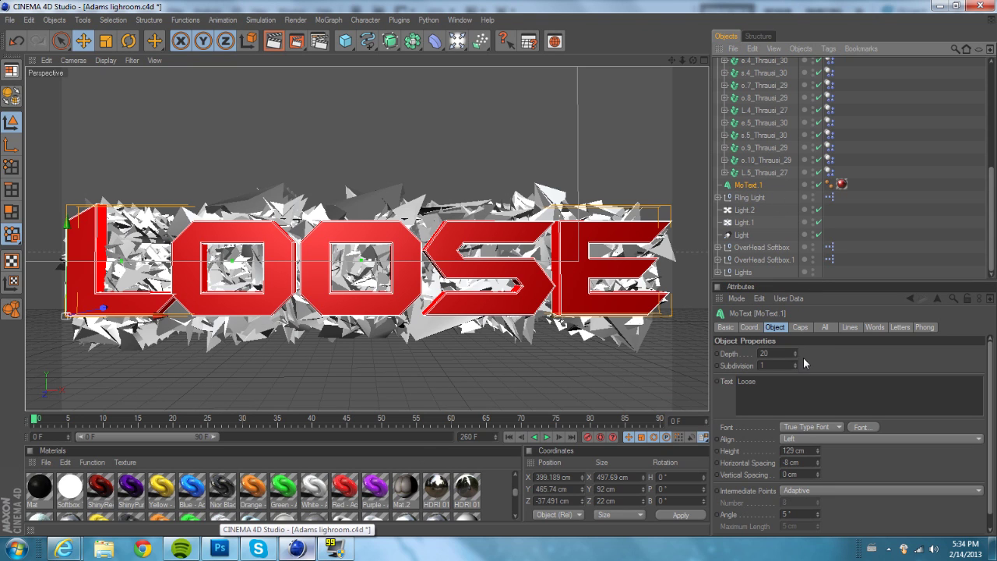
click(801, 327)
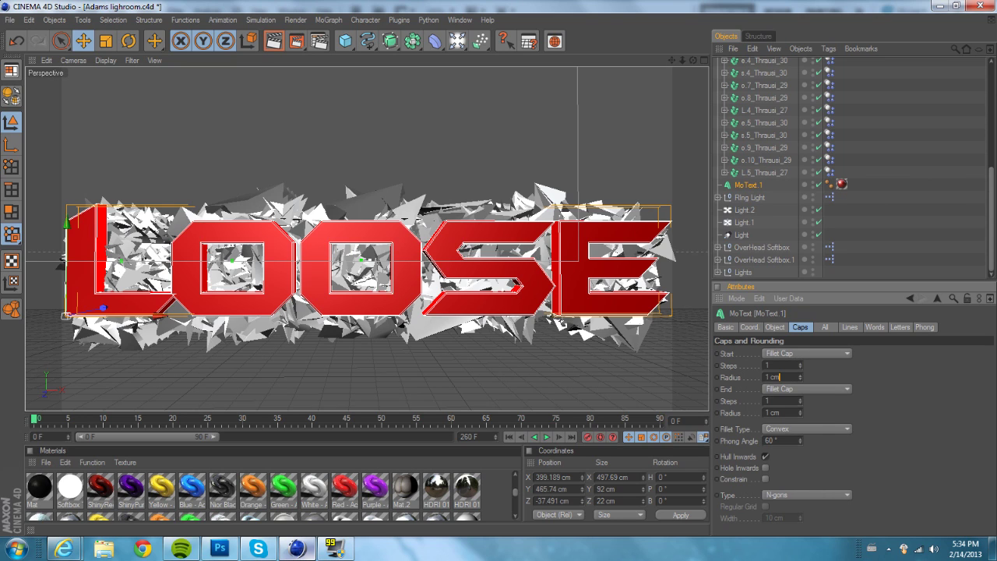
text(2)
key(Return)
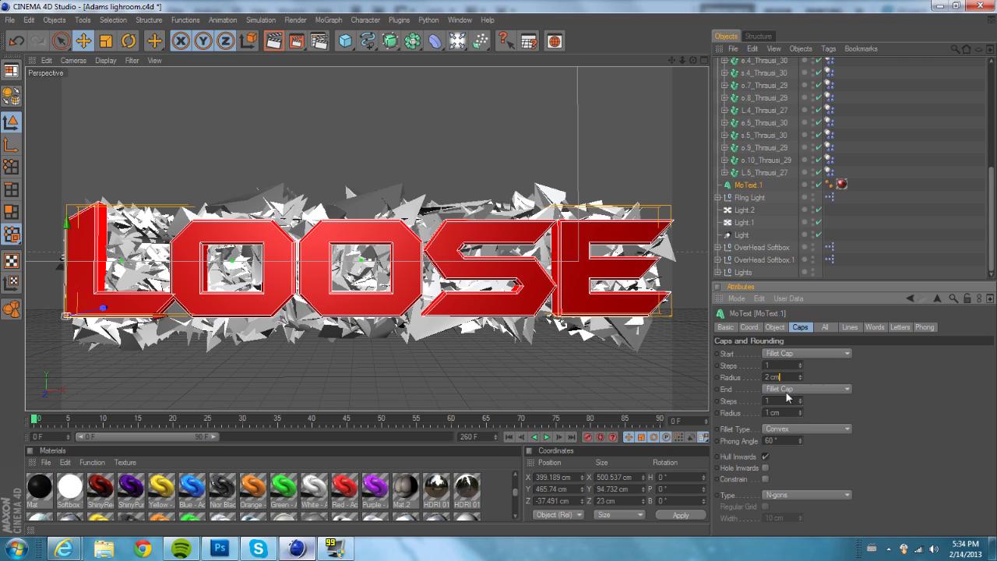
click(786, 393)
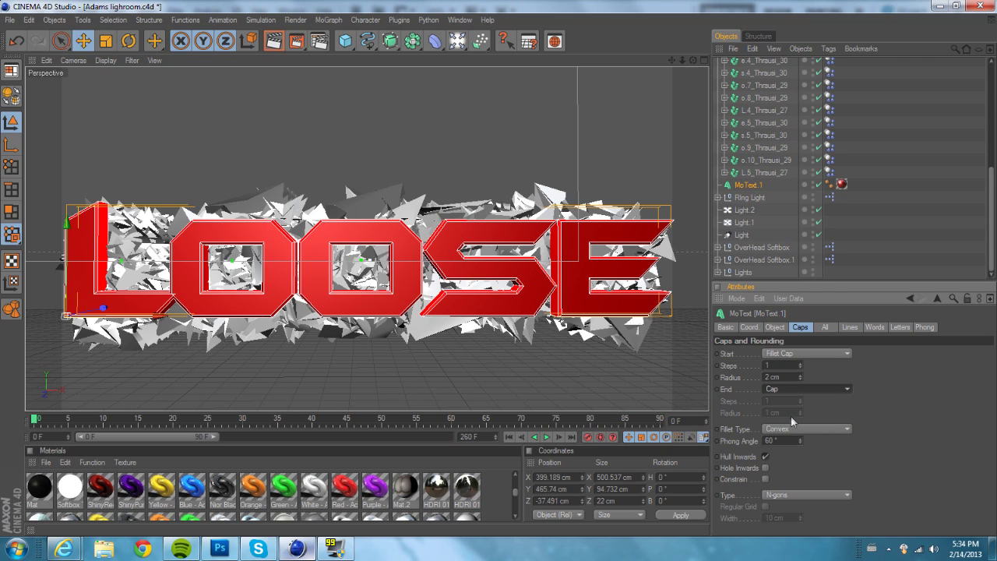
Change MoText.1's fillet type to Engraved
click(796, 440)
click(797, 429)
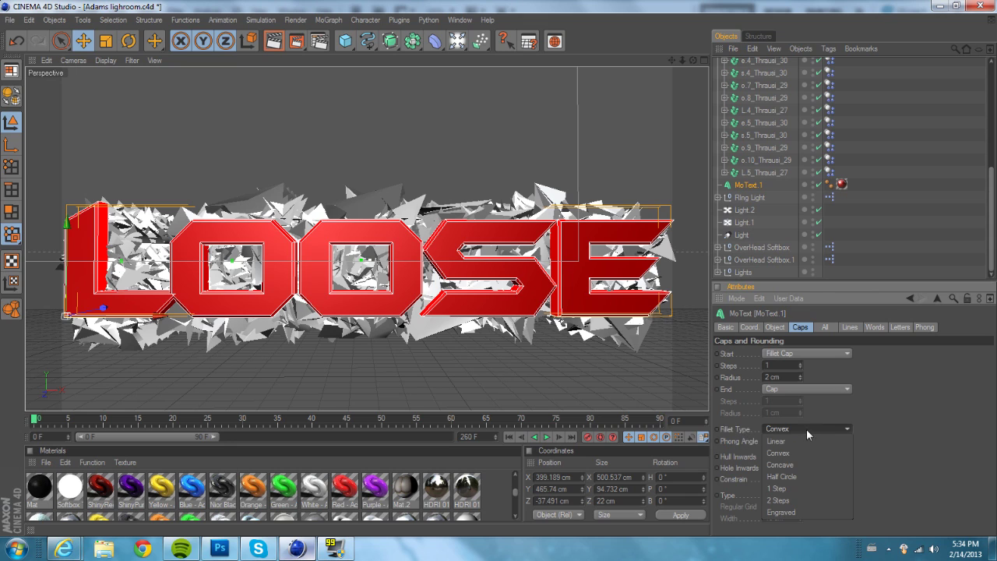
click(784, 512)
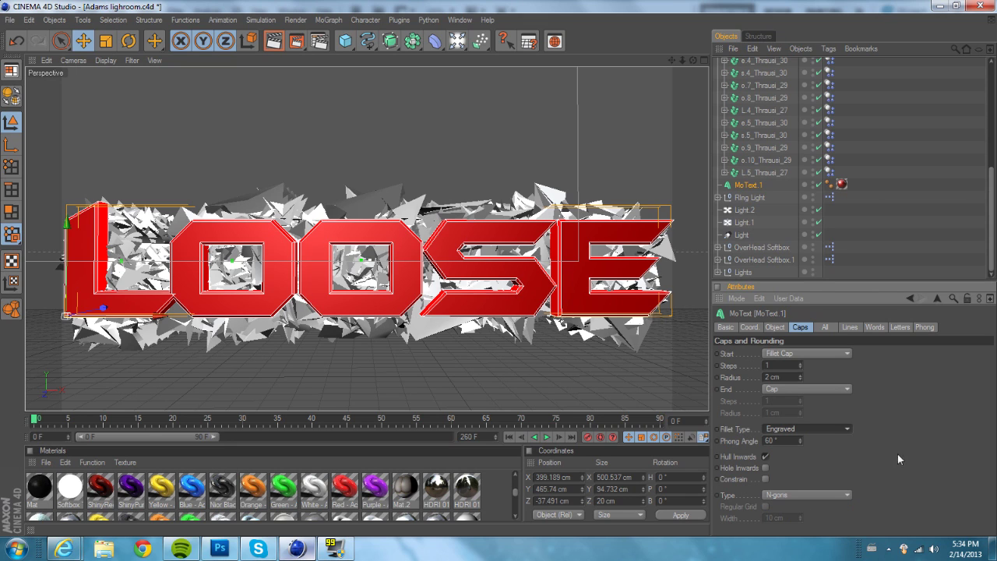
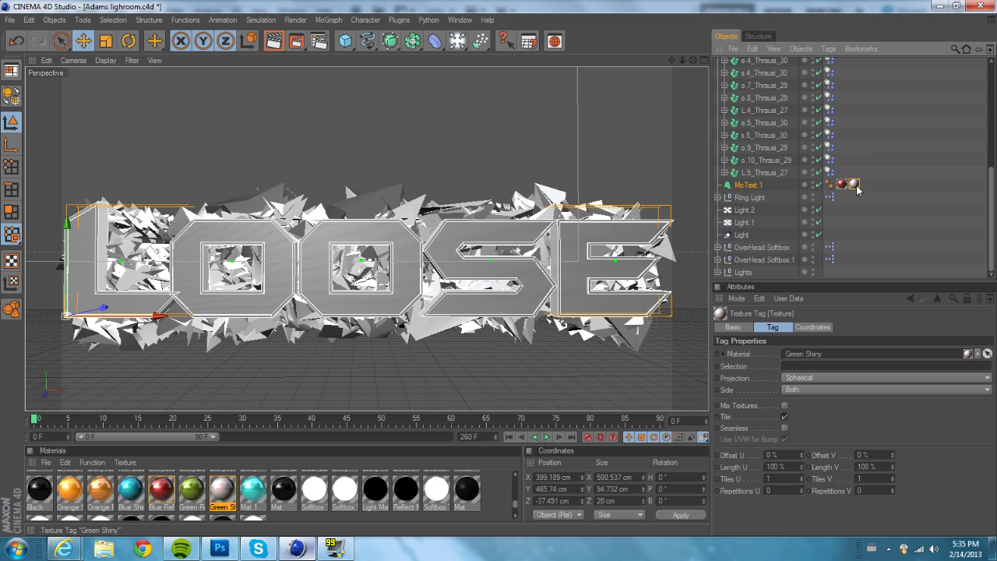
Restrict the Green Shiny texture on MoText.1 to the front cap faces using the texture tag's selection
click(785, 366)
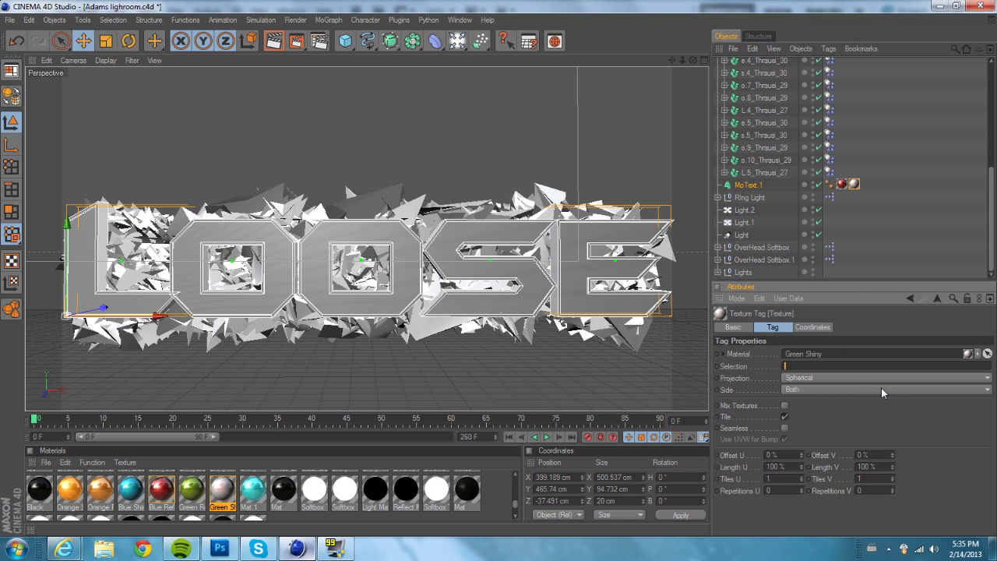
click(842, 183)
click(854, 185)
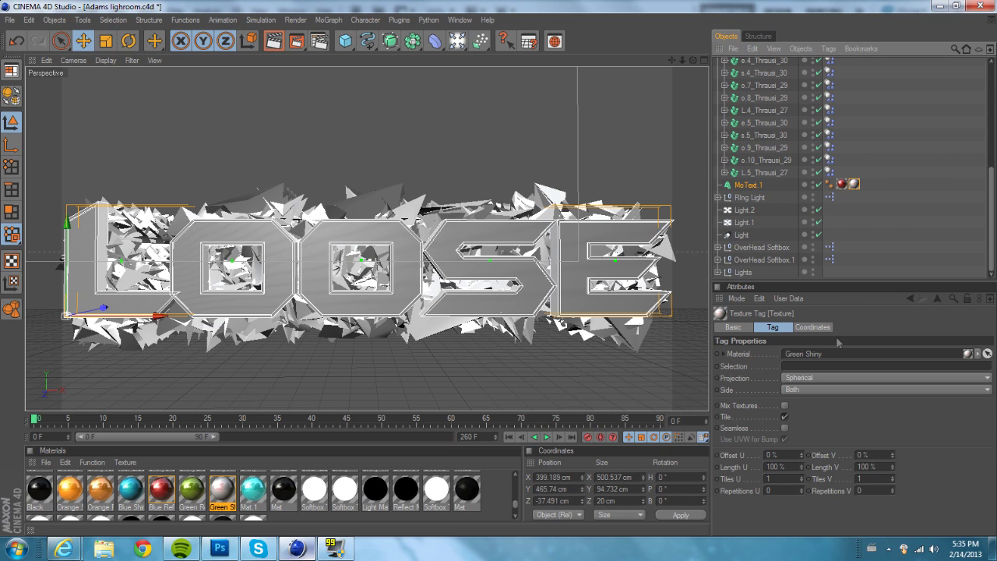
click(785, 366)
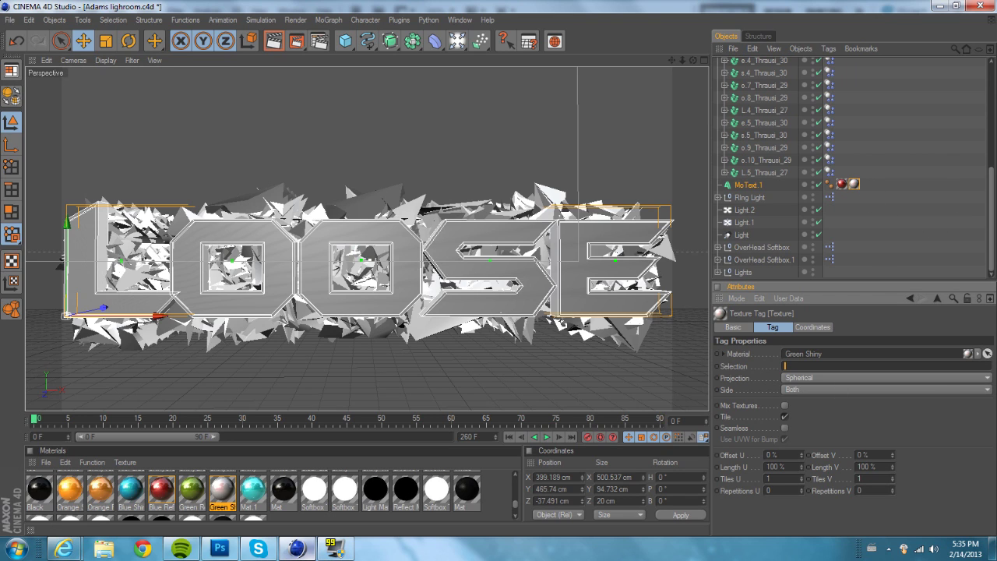
text(C)
key(Return)
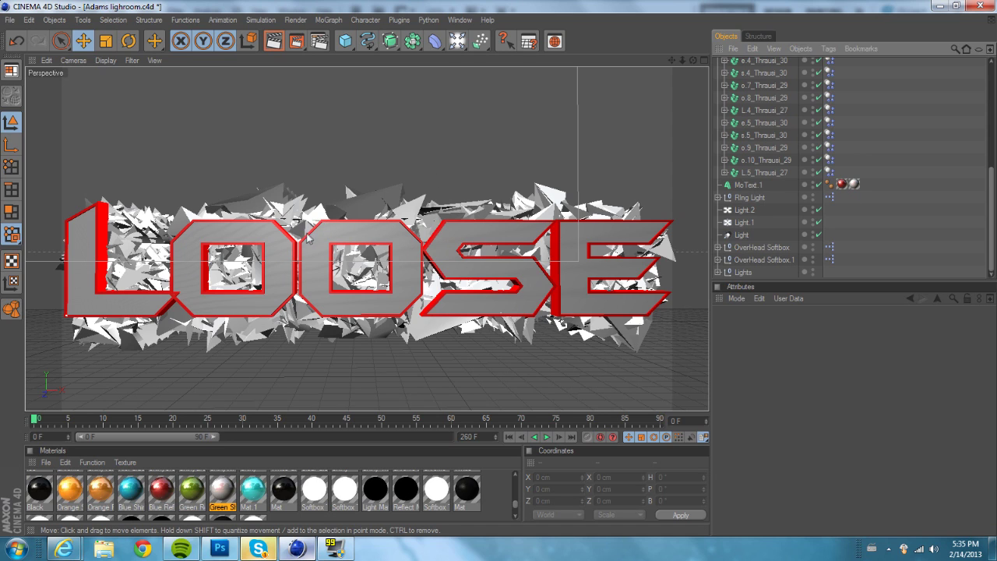
click(280, 44)
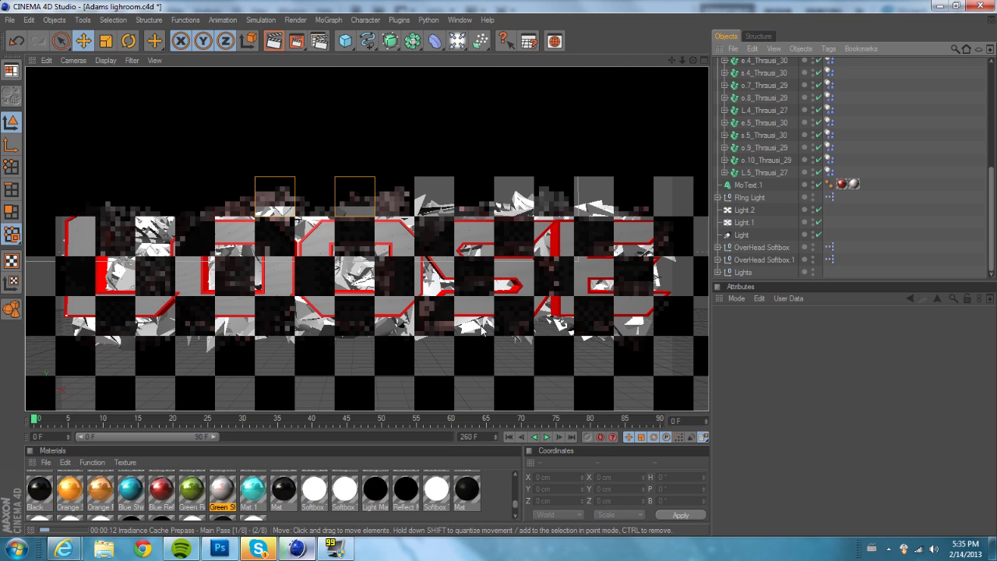
click(263, 552)
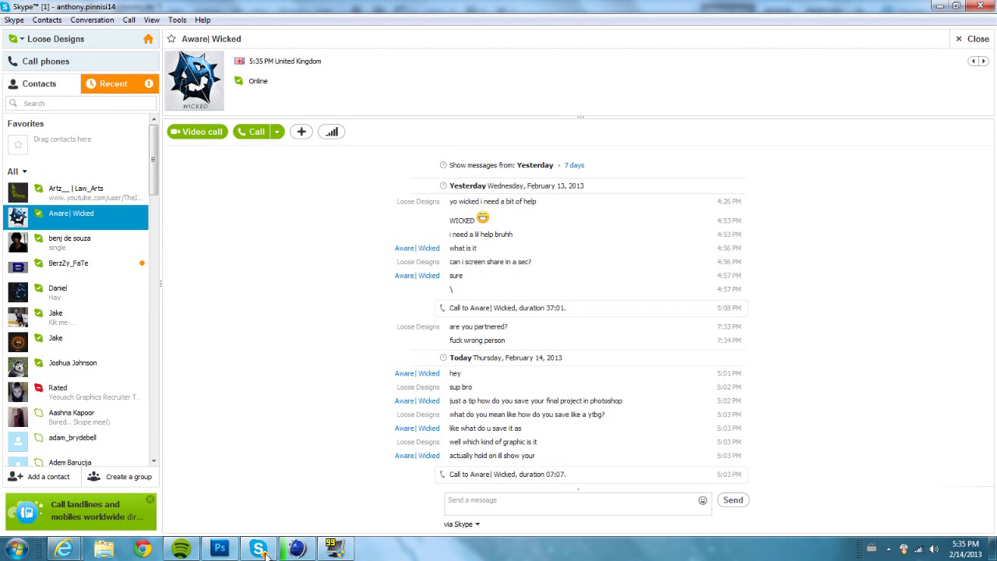
click(82, 278)
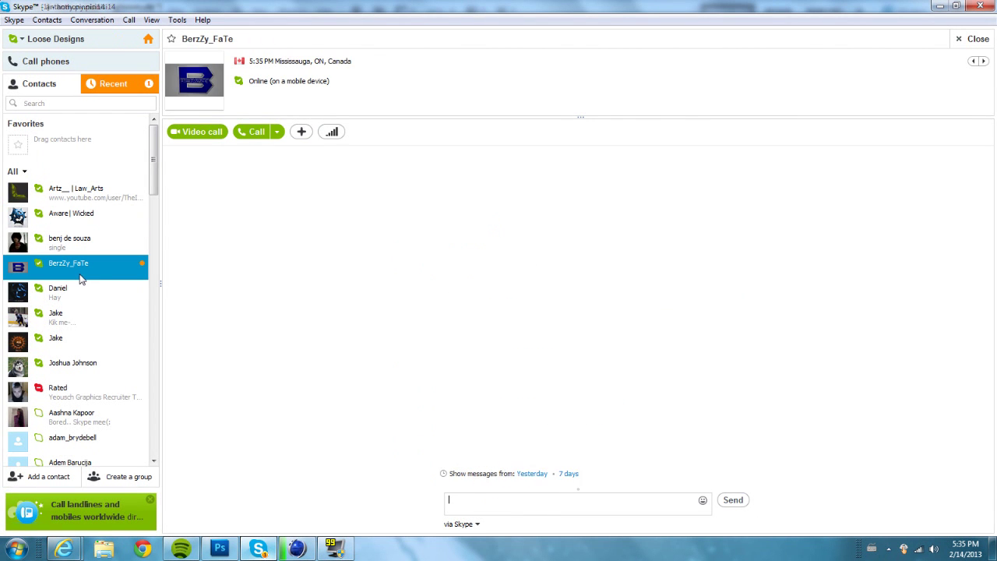
click(939, 6)
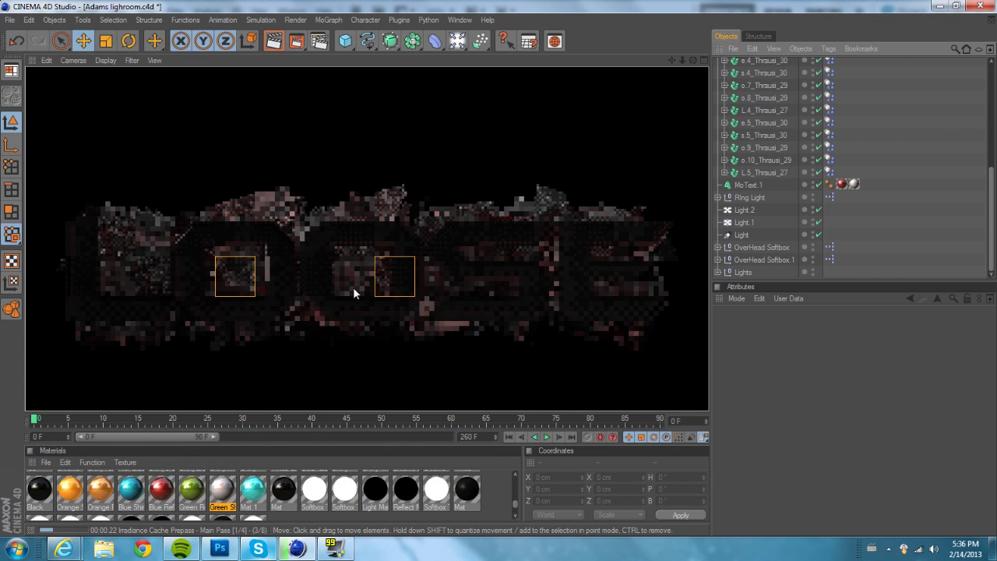
click(841, 365)
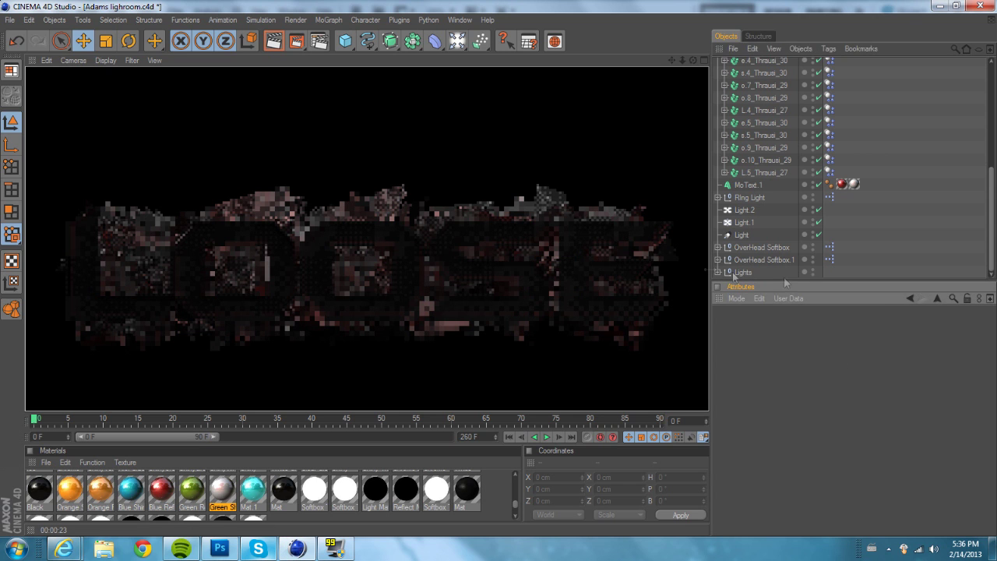
click(883, 259)
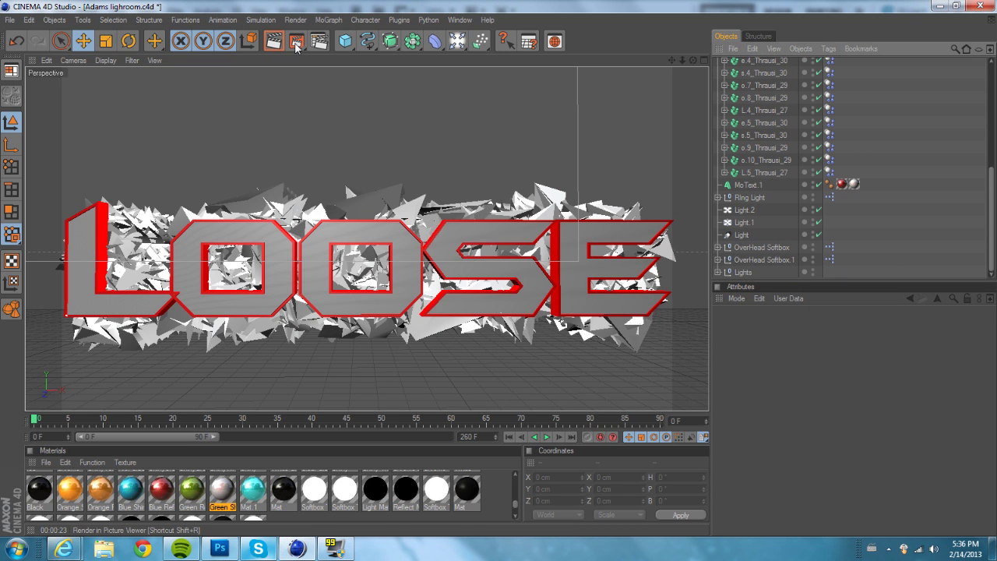
Render the scene to the Picture Viewer, overwriting dreeee.png, and save the image as tutorial in the C4D work folder
click(297, 44)
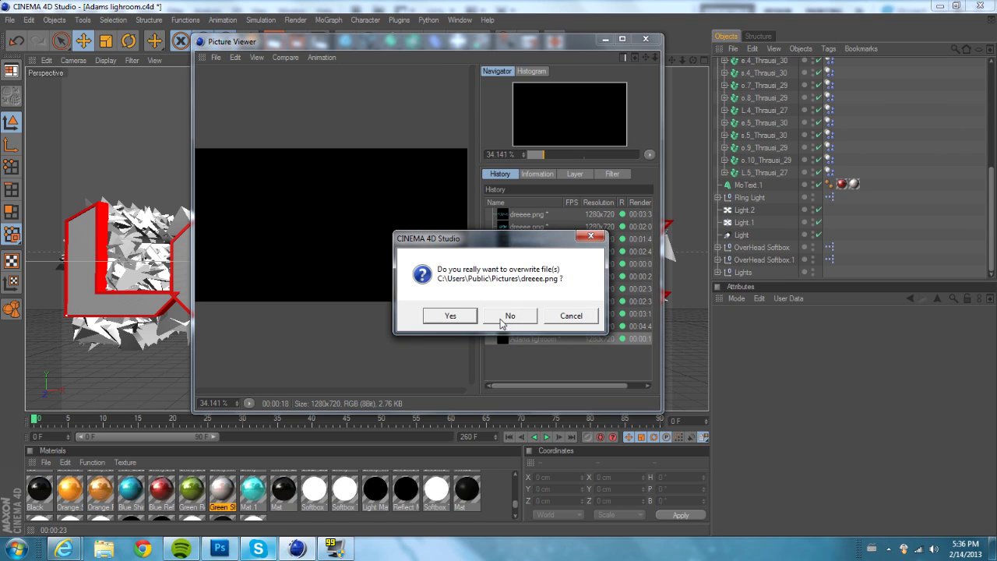
click(450, 315)
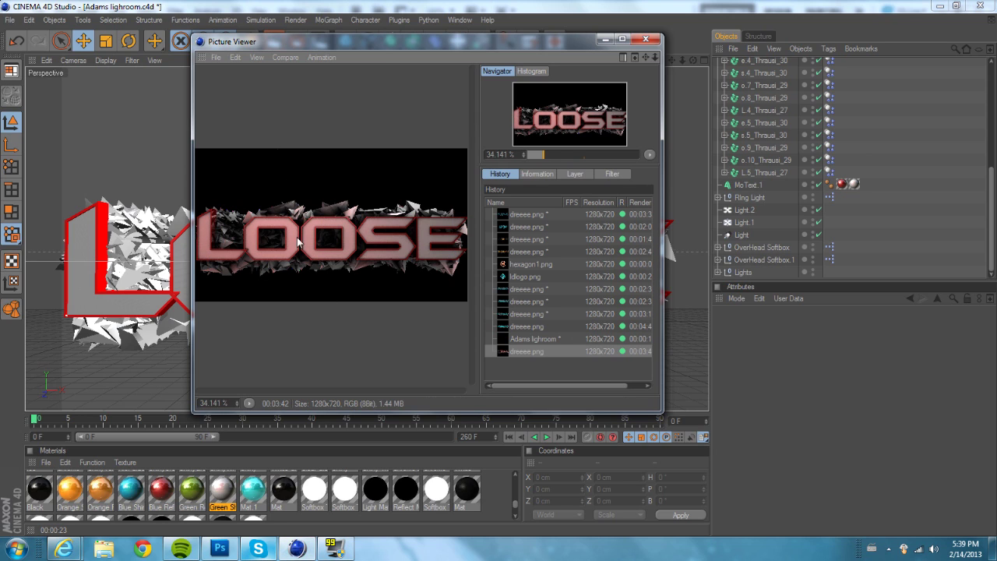
click(217, 58)
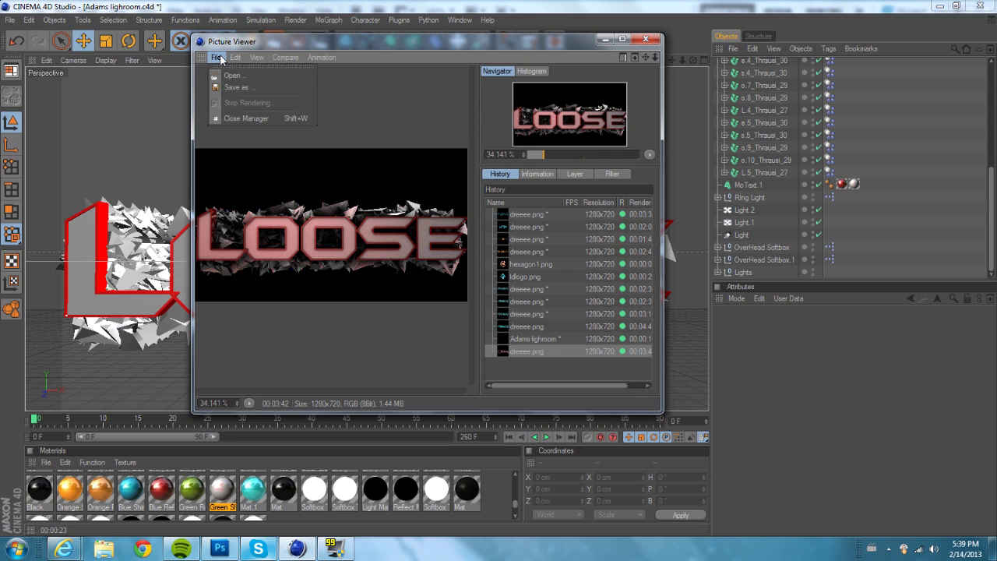
click(246, 89)
click(224, 226)
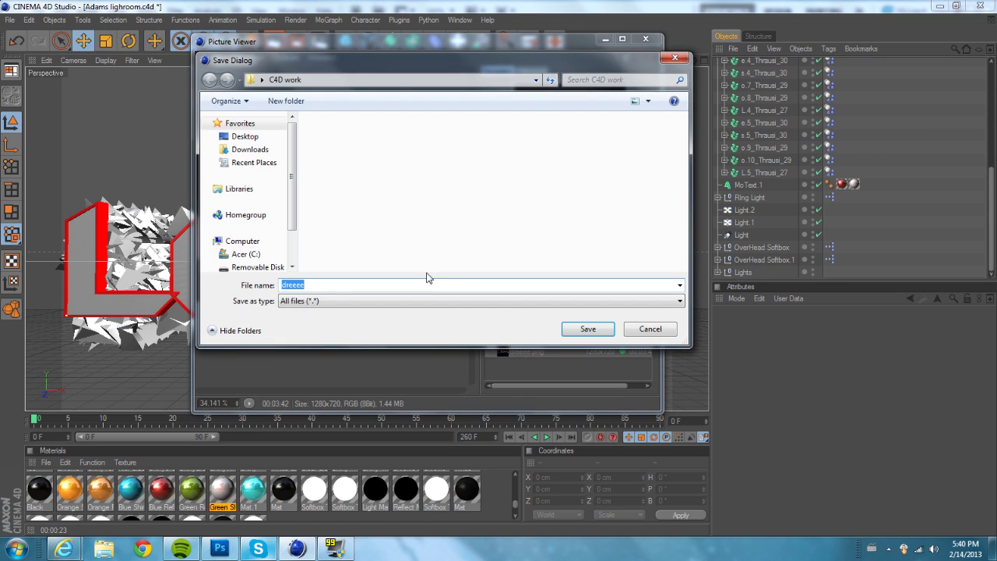
text(tutorial)
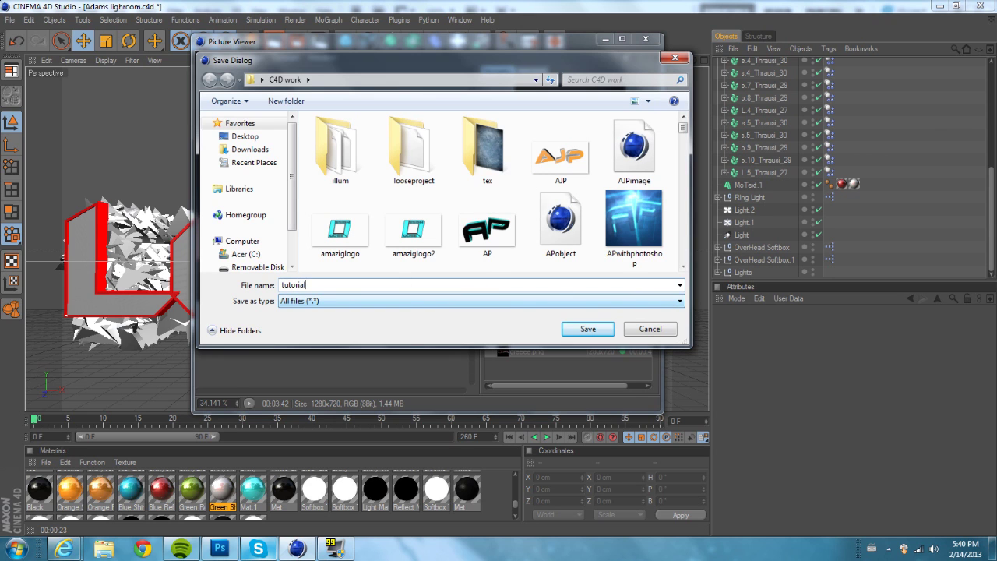
click(600, 336)
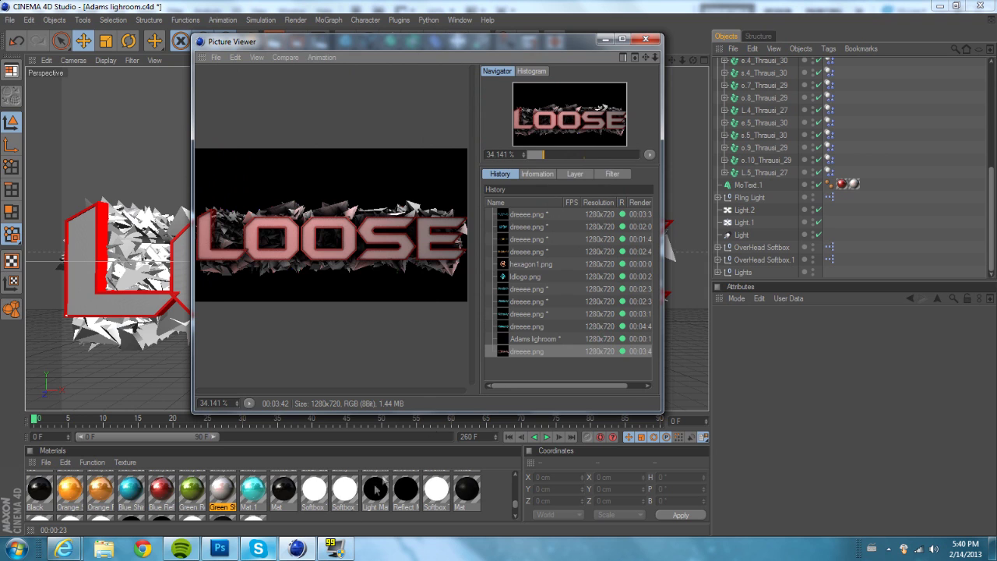
Switch to Photoshop and clear the Untitled-1 document by deleting Layer 0 and Layer 1, leaving one new empty layer
click(220, 549)
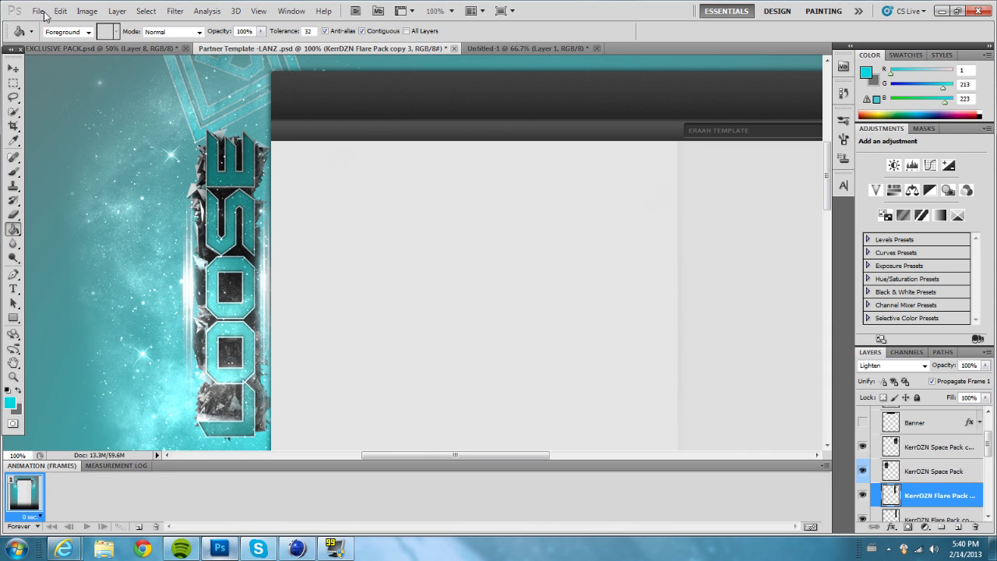
click(487, 49)
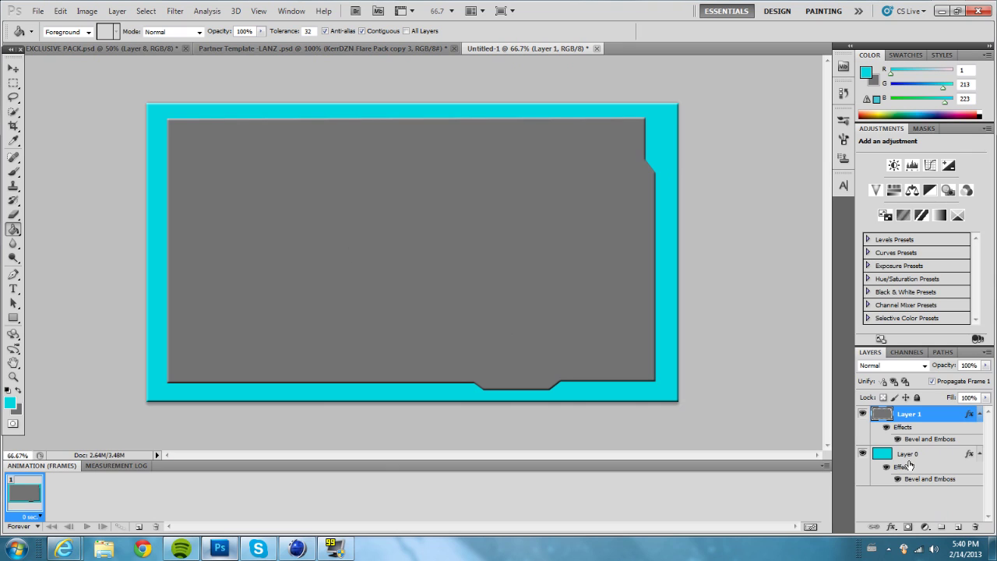
click(910, 460)
key(Delete)
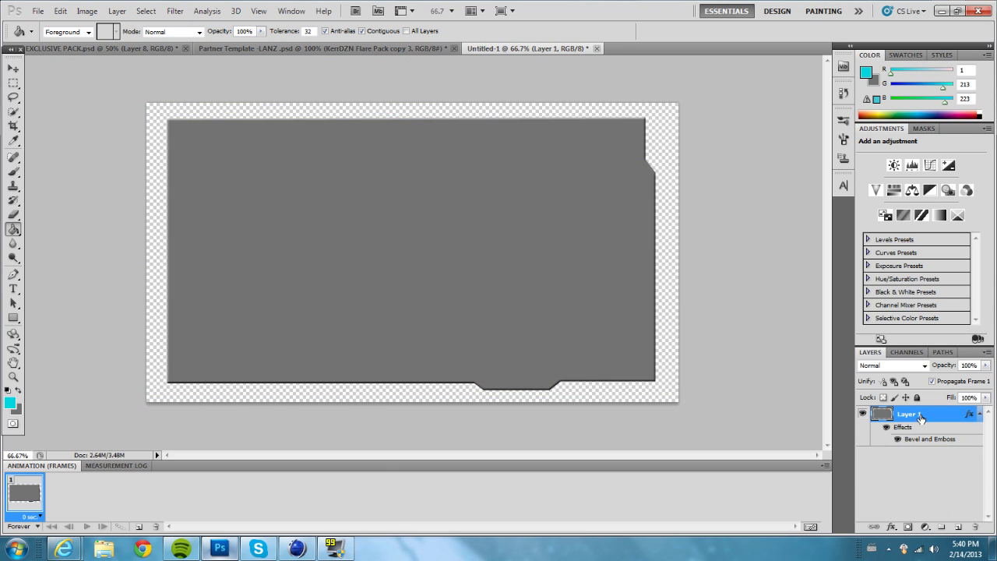
click(960, 527)
click(921, 433)
key(Delete)
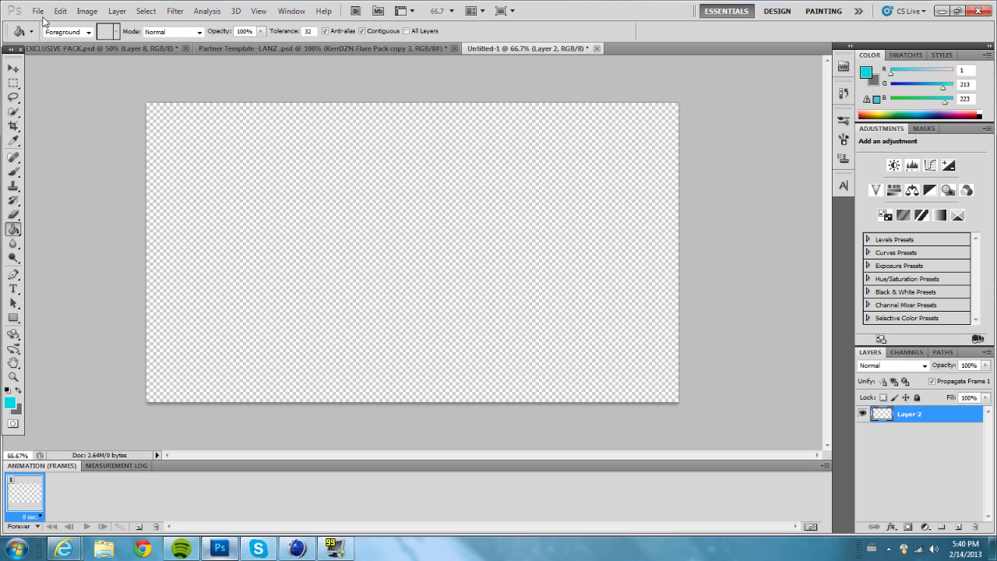
Place the tutorial render from the C4D work folder into Untitled-1 at its original size
click(37, 11)
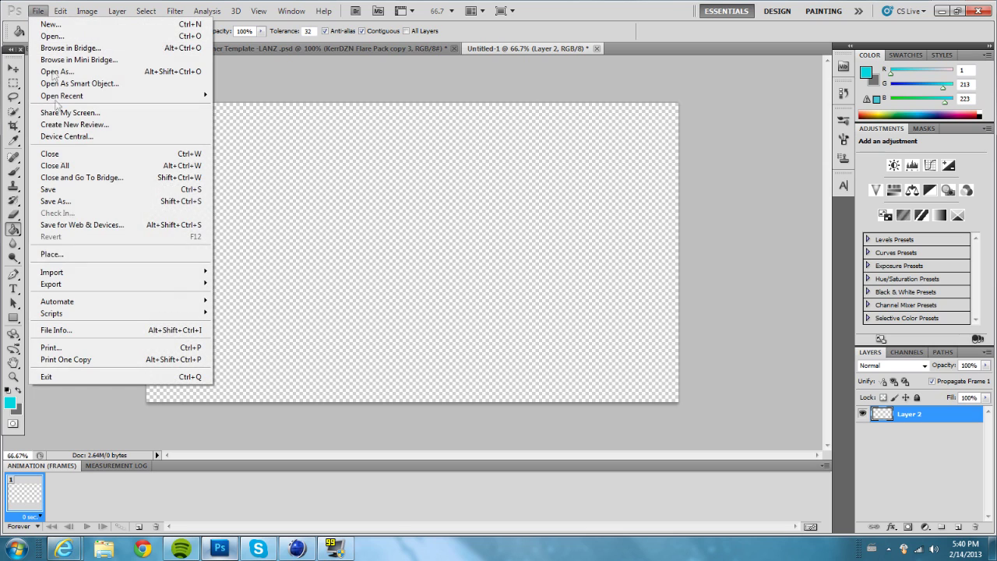
click(61, 255)
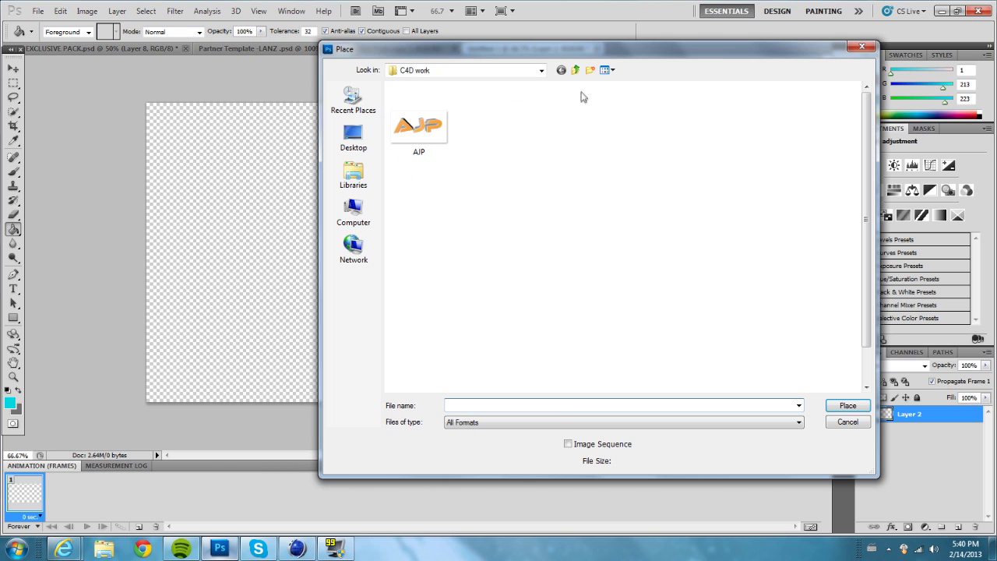
click(615, 221)
scroll(659, 218, down, 10)
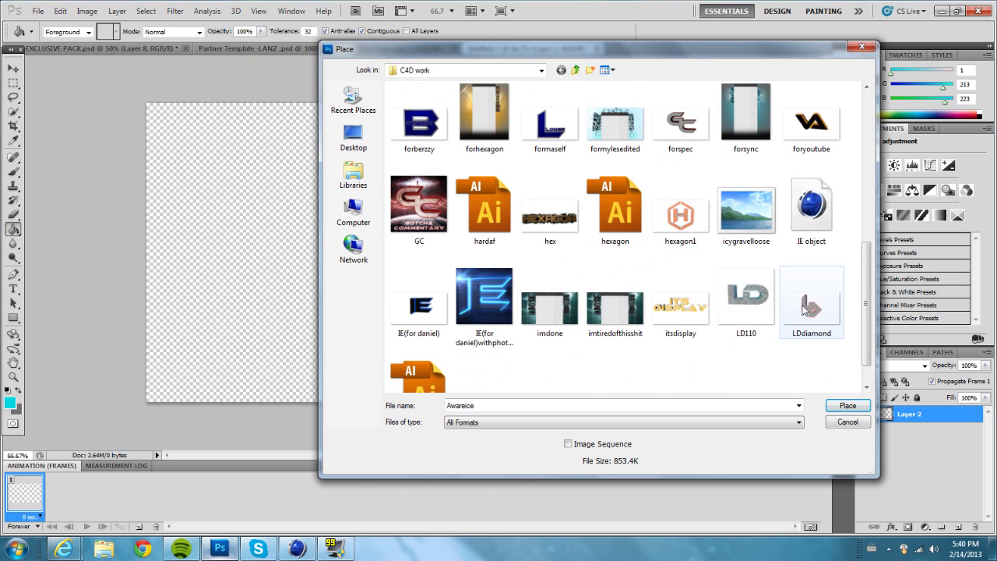
scroll(803, 316, down, 6)
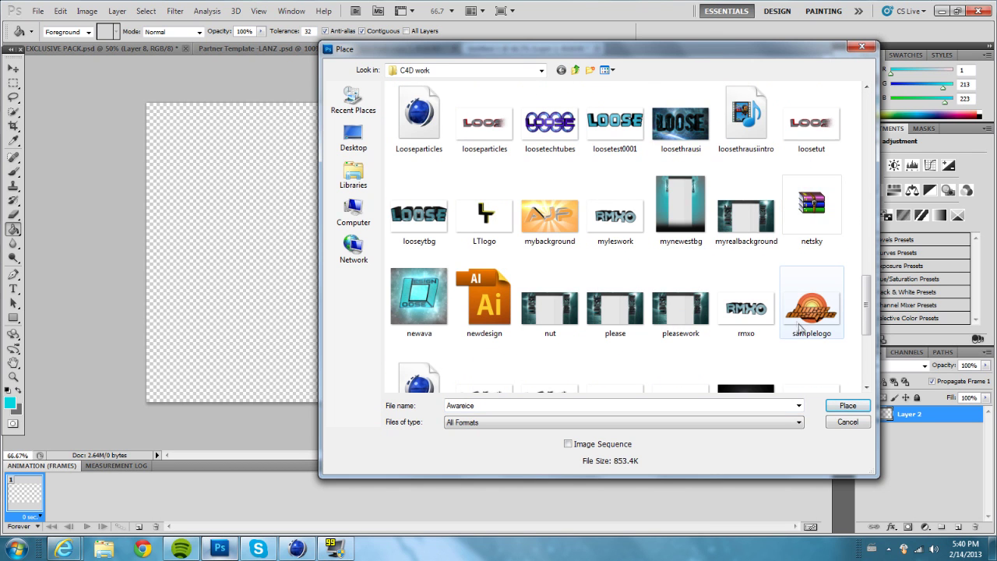
scroll(799, 322, down, 3)
scroll(807, 343, up, 4)
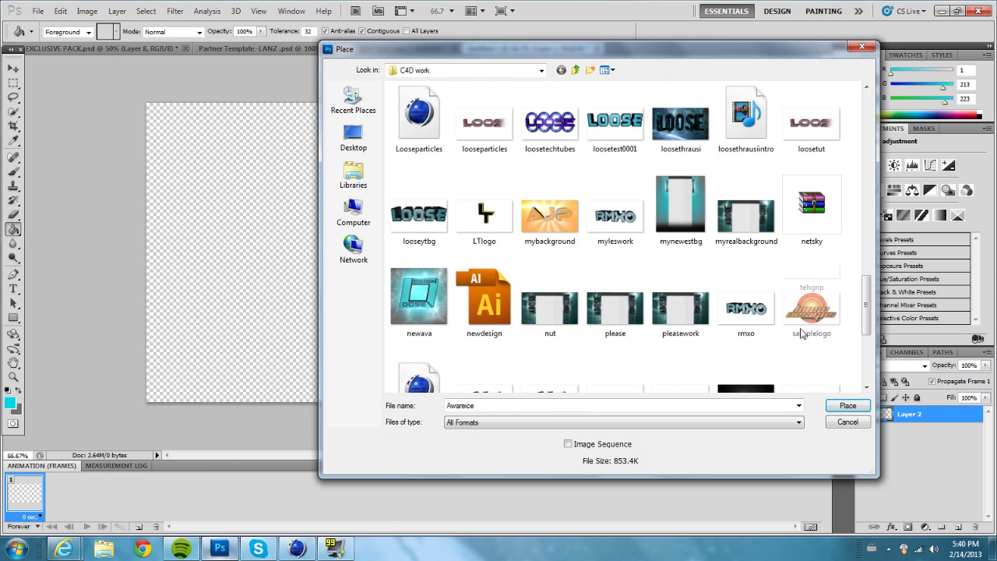
scroll(701, 319, down, 7)
double_click(560, 266)
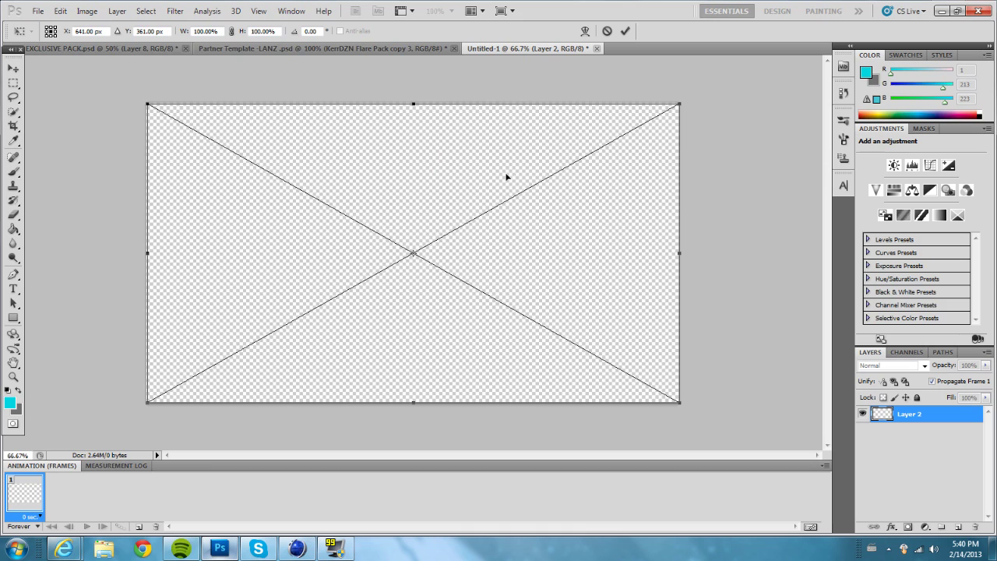
key(g)
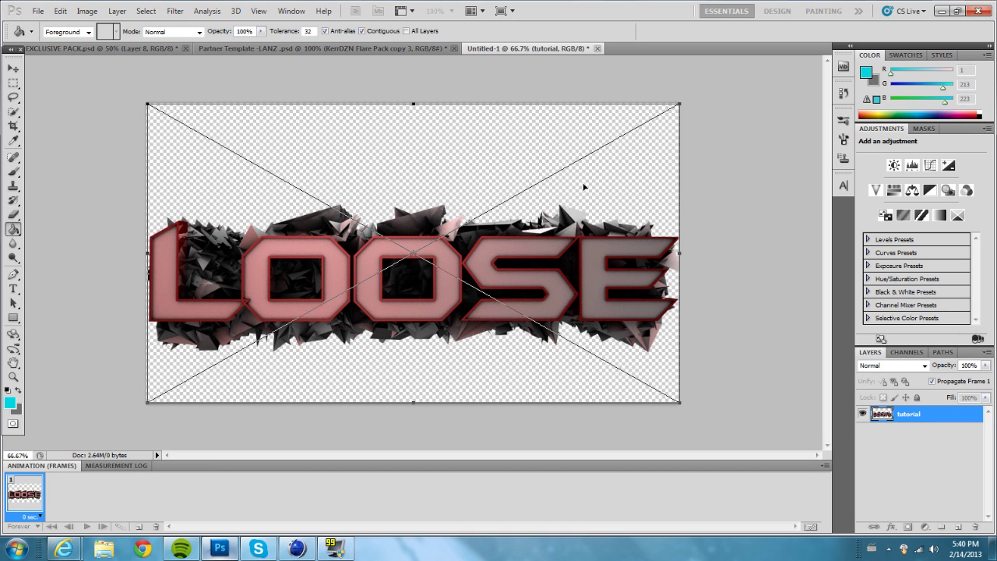